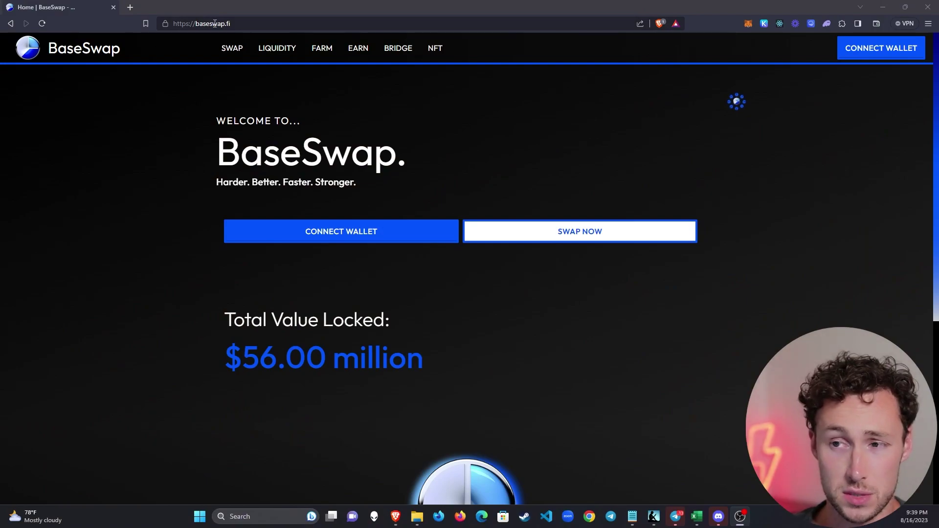
left_click(213, 23)
left_click(168, 144)
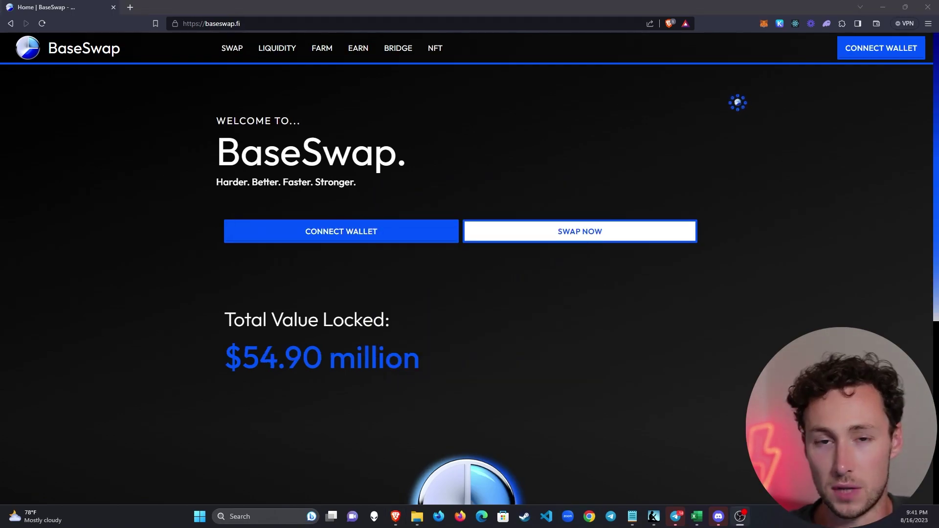
Connect MetaMask's first account to BaseSwap and approve the connection in the MetaMask popup
left_click(361, 230)
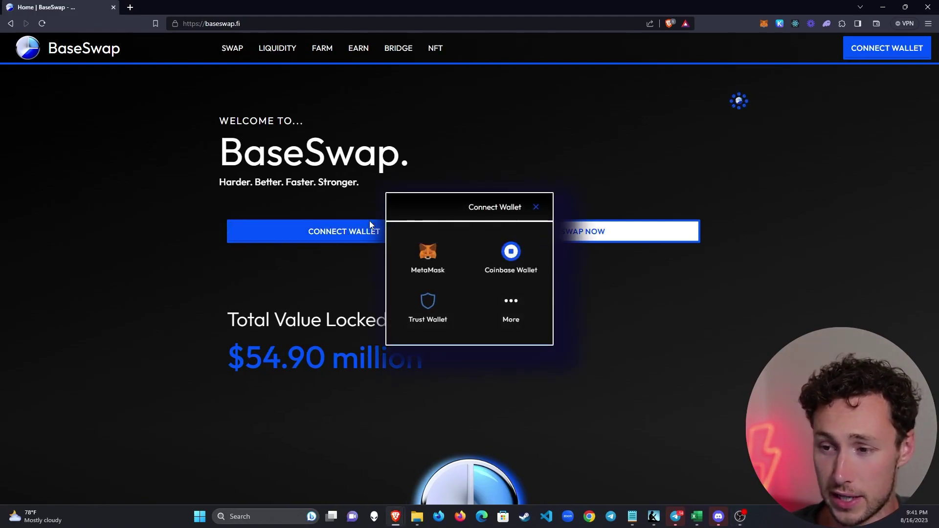
left_click(428, 255)
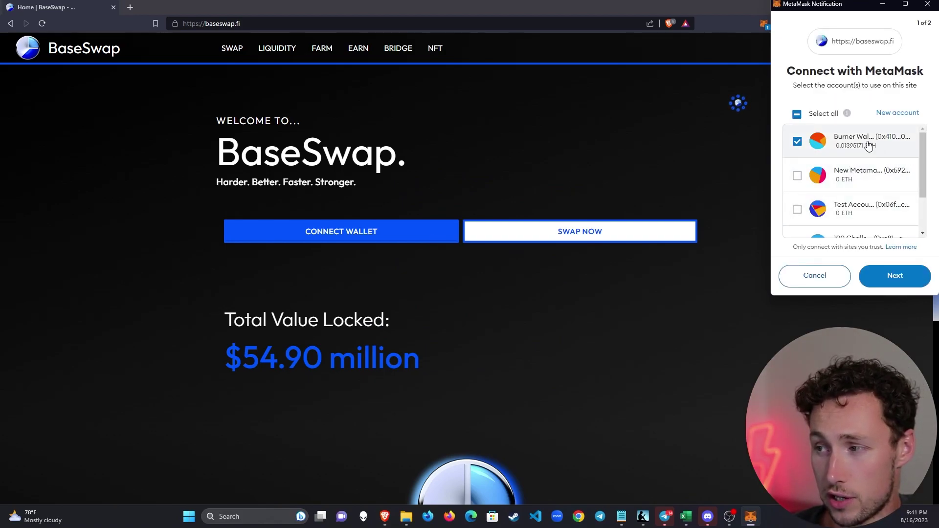
scroll(817, 157, "down", 2)
scroll(851, 147, "up", 2)
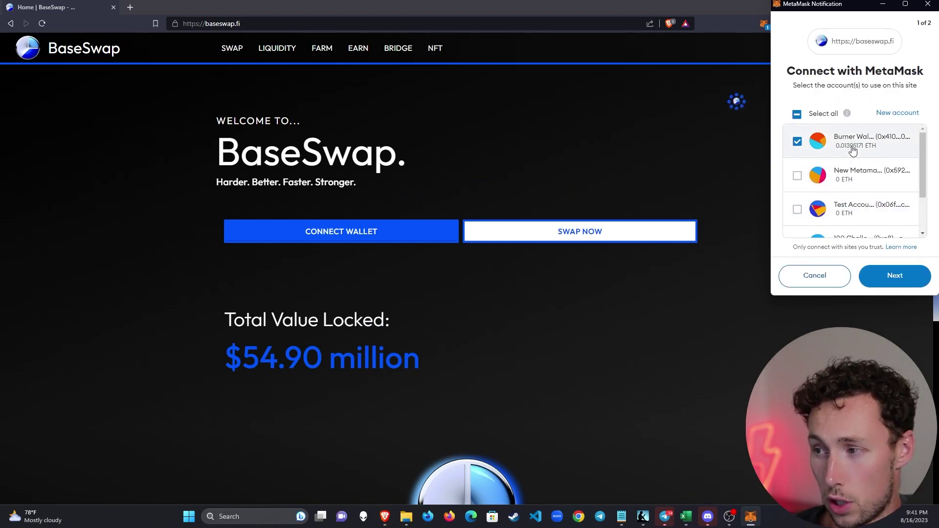
left_click(900, 284)
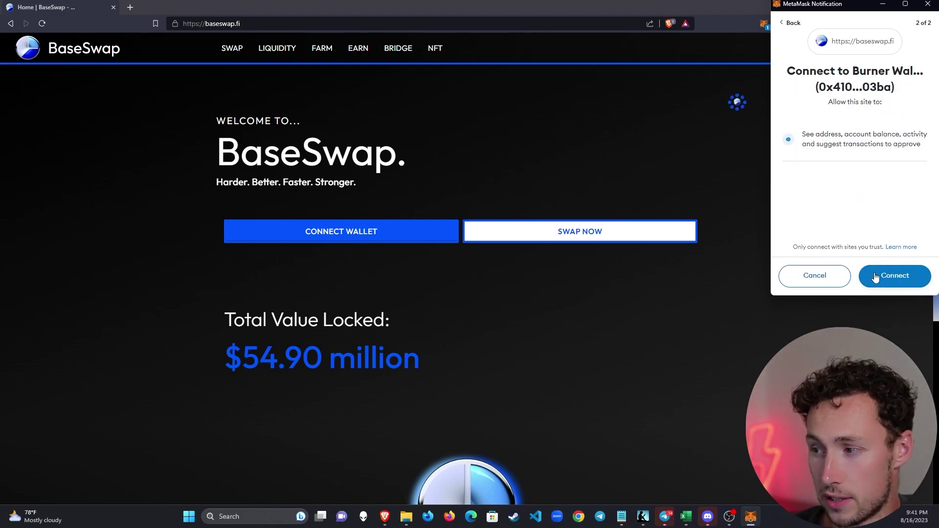
left_click(896, 277)
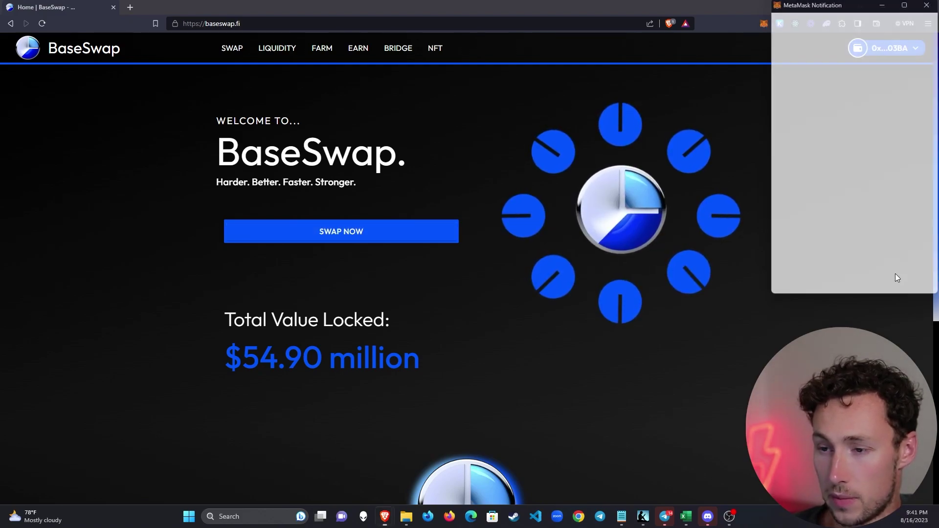
left_click(892, 48)
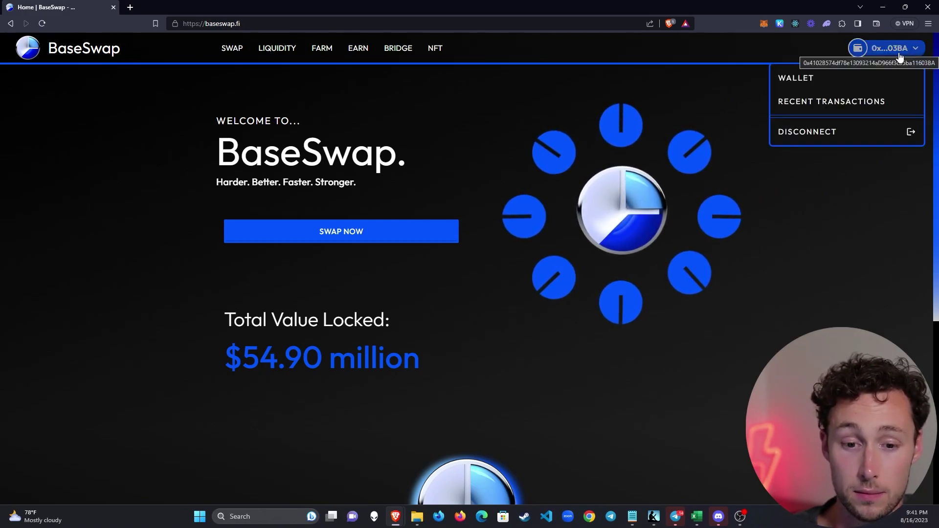
left_click(884, 56)
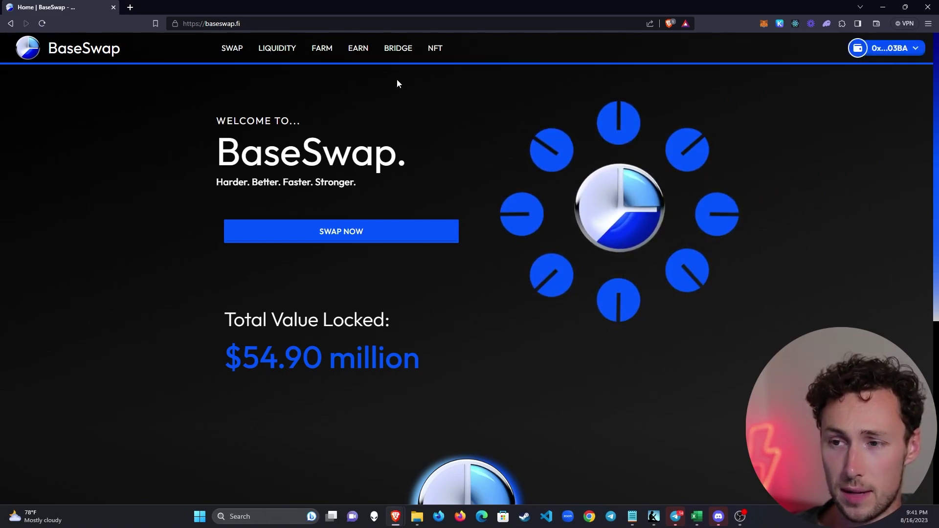
scroll(290, 254, "down", 5)
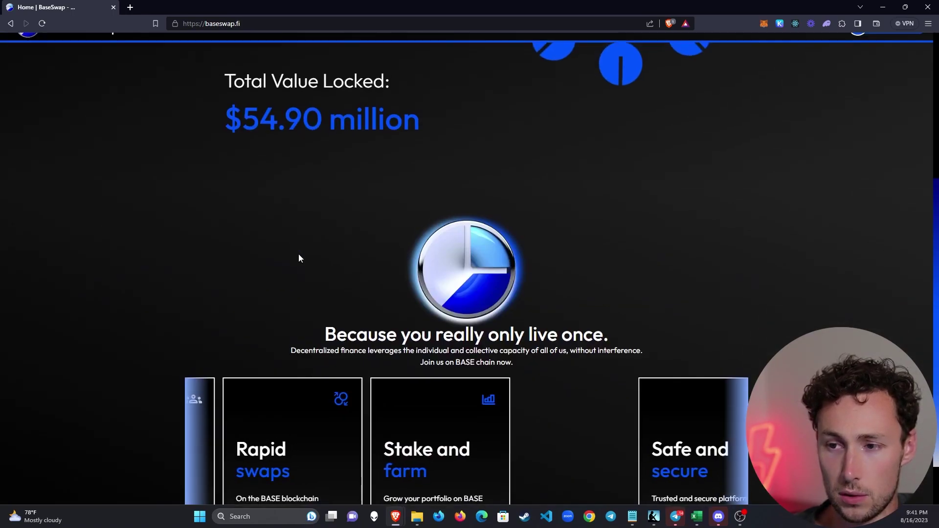
scroll(298, 253, "up", 3)
scroll(271, 255, "down", 1)
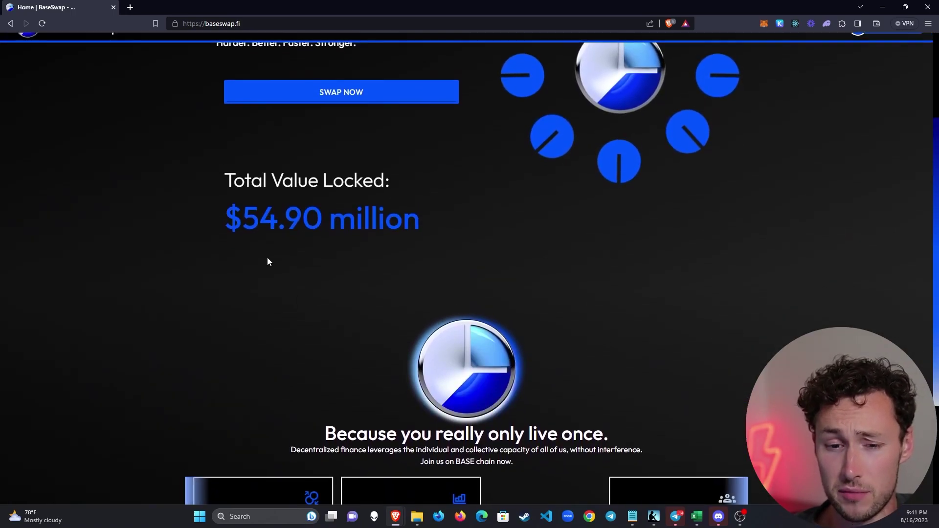
scroll(267, 257, "up", 3)
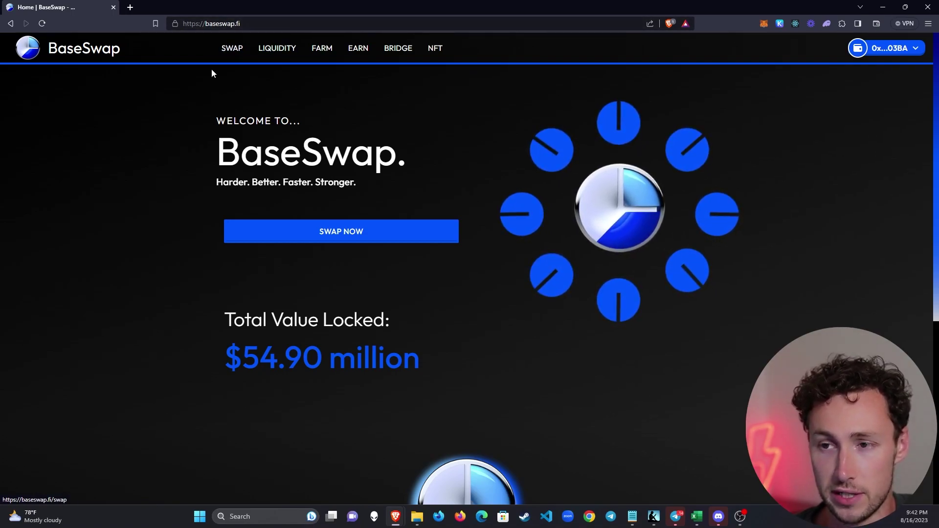
Go to the BaseSwap swap page, leaving the token list closed without a choice
left_click(238, 47)
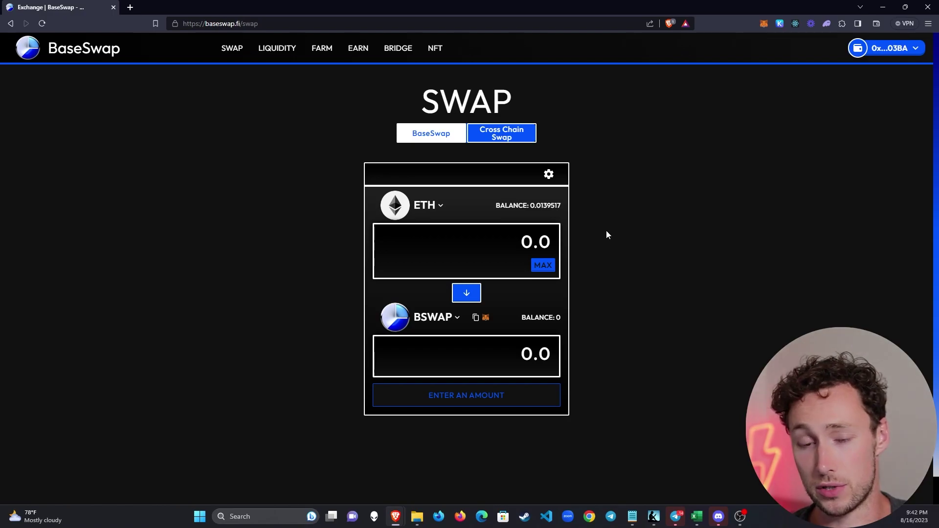
left_click(450, 320)
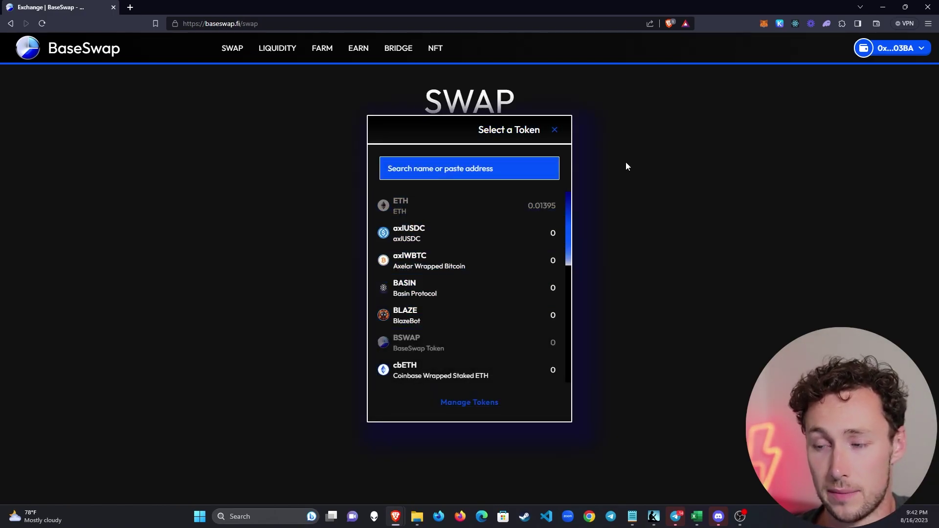
left_click(554, 130)
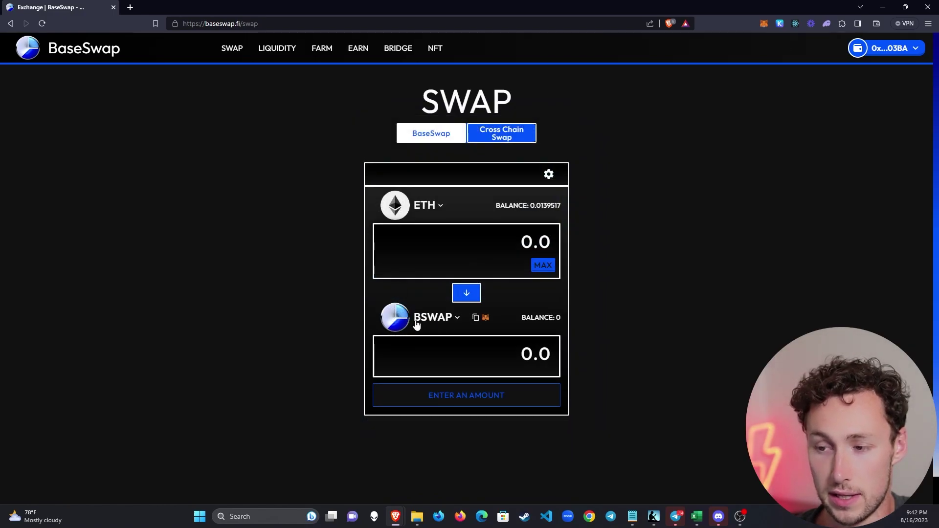
Pick USDC from the token list as the token to receive
left_click(453, 320)
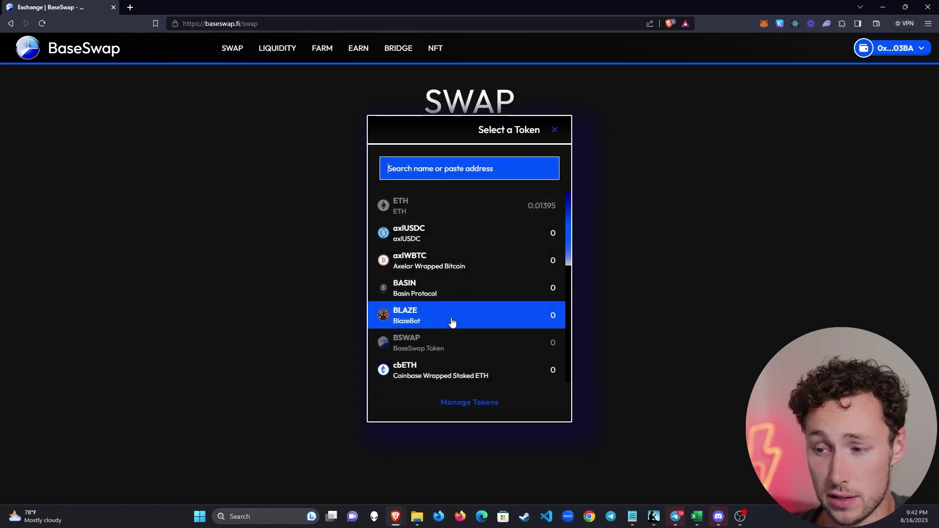
scroll(543, 248, "down", 6)
scroll(521, 304, "down", 2)
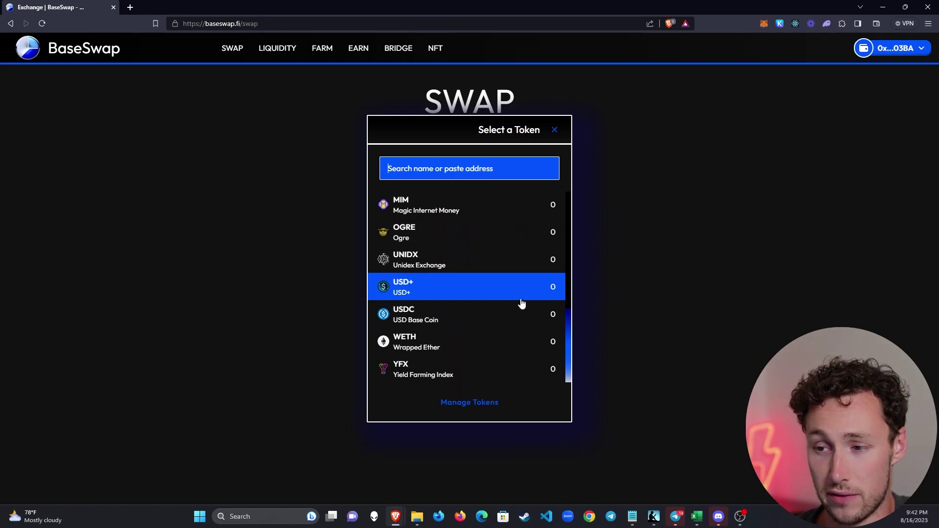
scroll(494, 300, "up", 10)
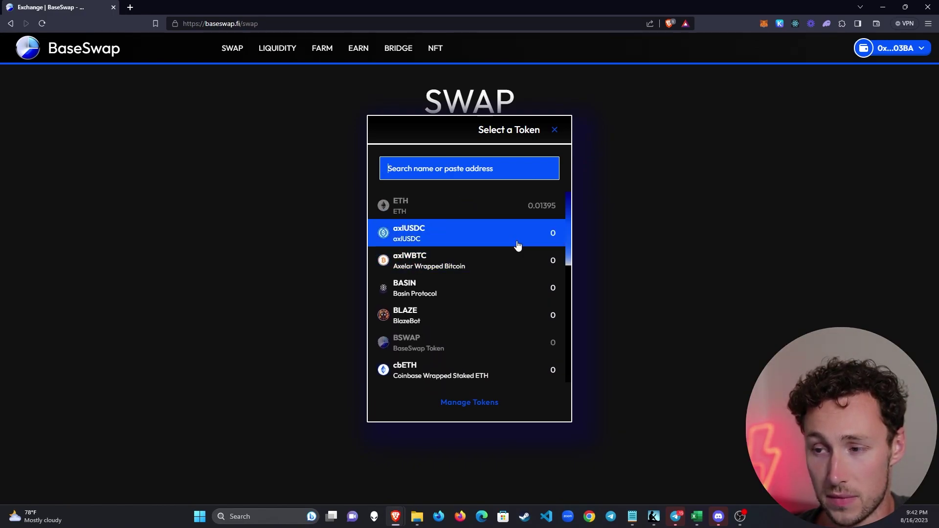
scroll(477, 293, "down", 8)
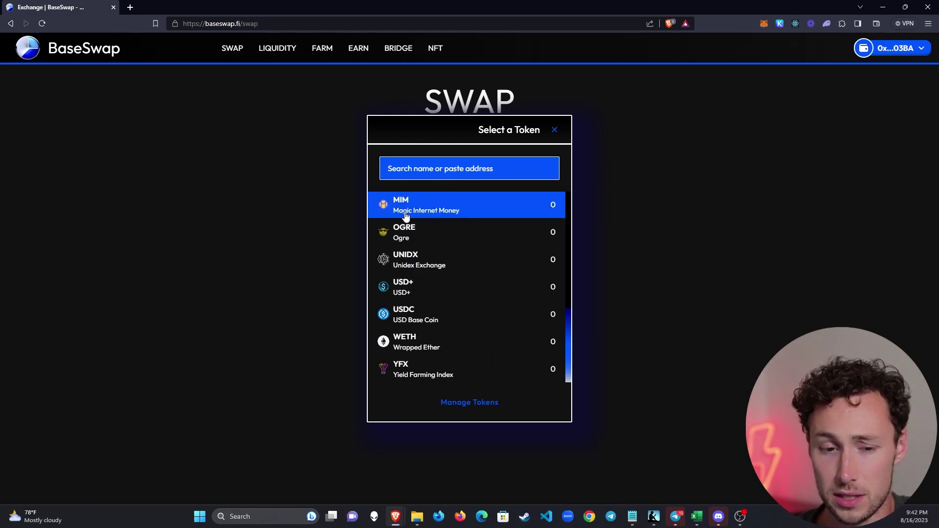
scroll(498, 207, "up", 8)
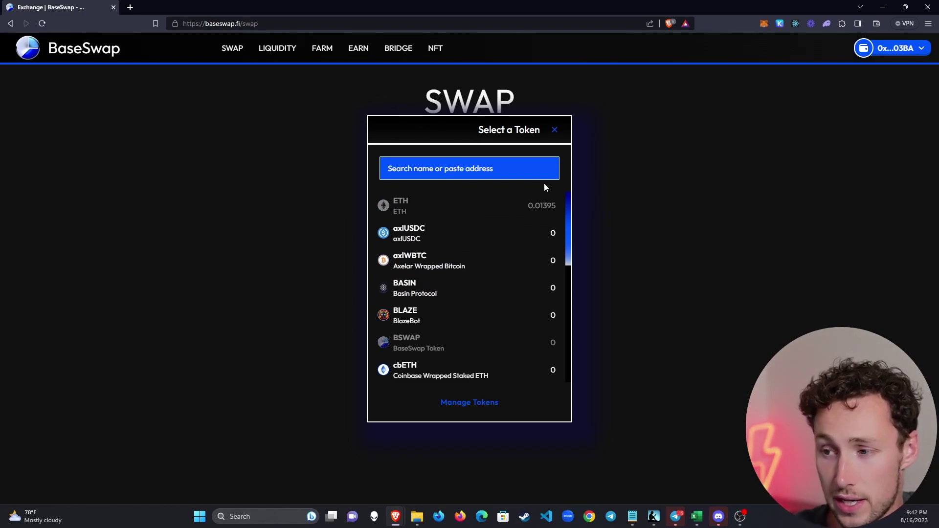
scroll(474, 240, "down", 1)
scroll(481, 239, "down", 1)
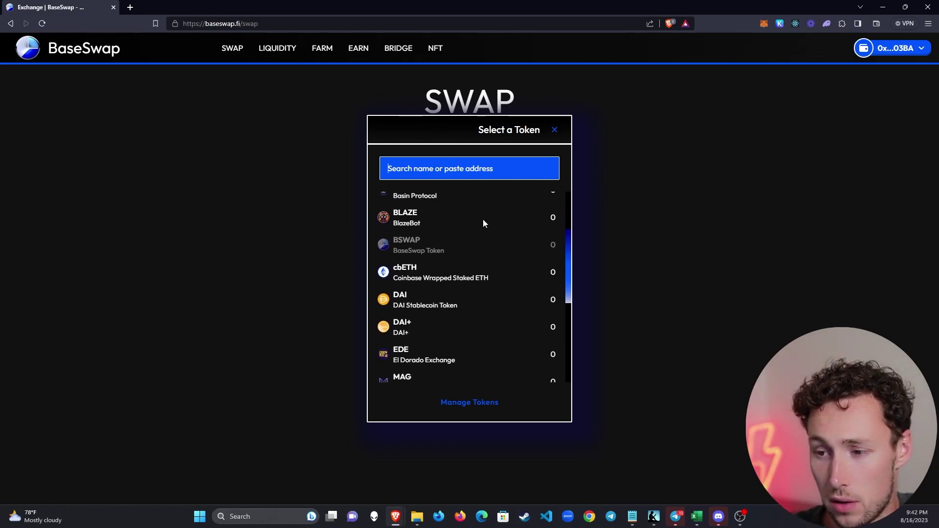
scroll(450, 254, "down", 2)
scroll(440, 257, "up", 1)
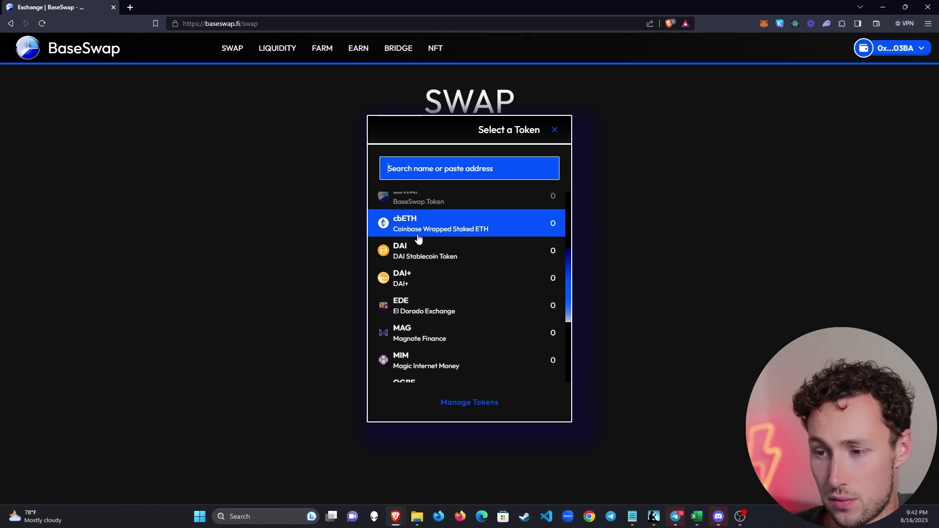
scroll(418, 238, "down", 3)
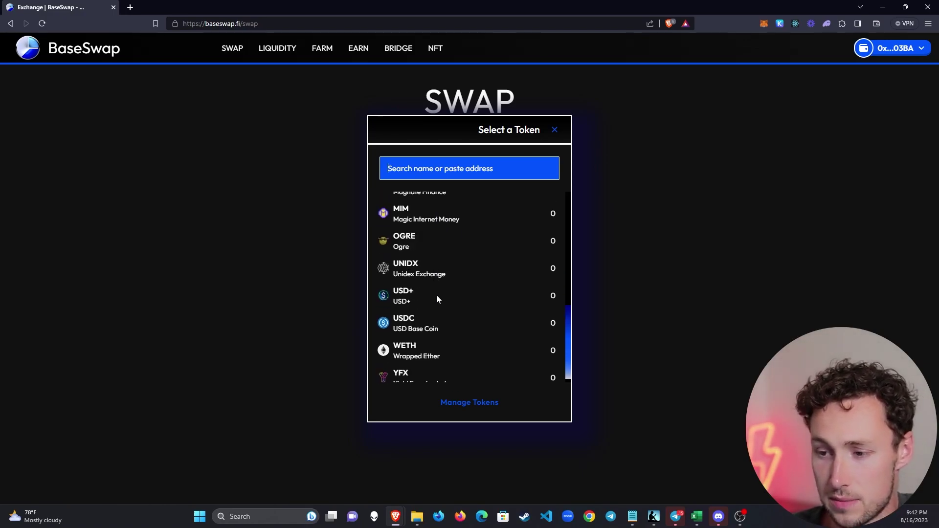
scroll(551, 215, "down", 1)
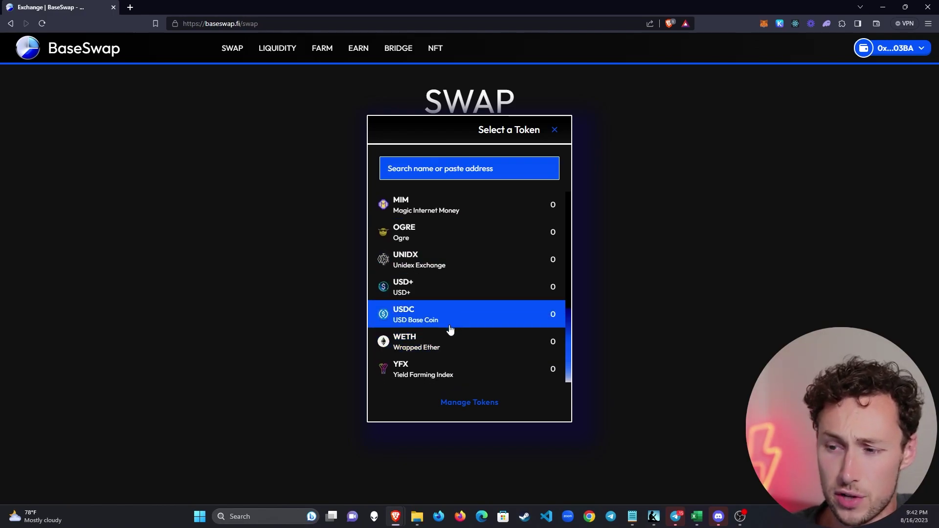
left_click(450, 326)
left_click(489, 242)
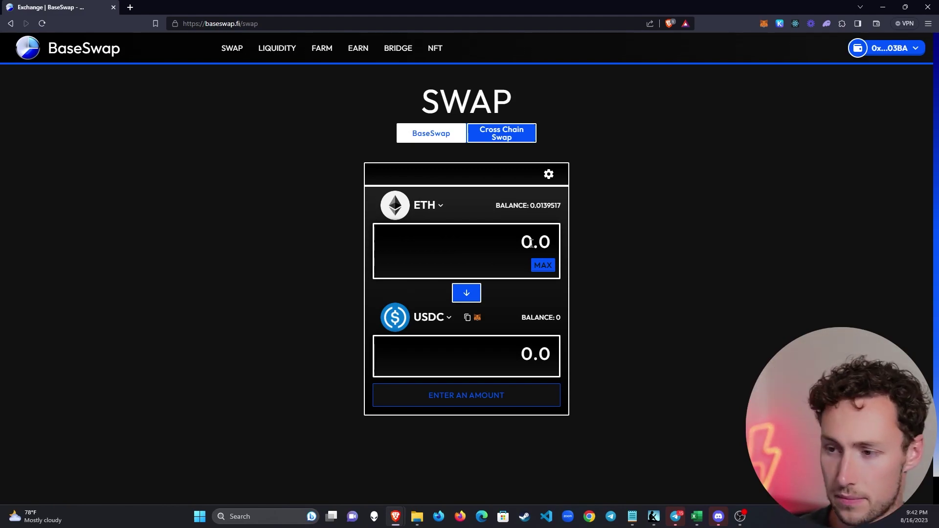
type("0.")
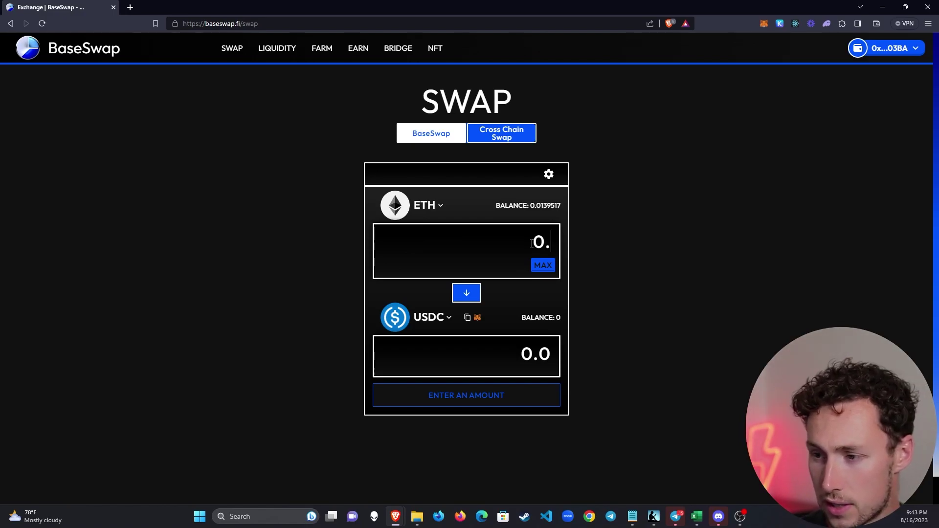
type("0")
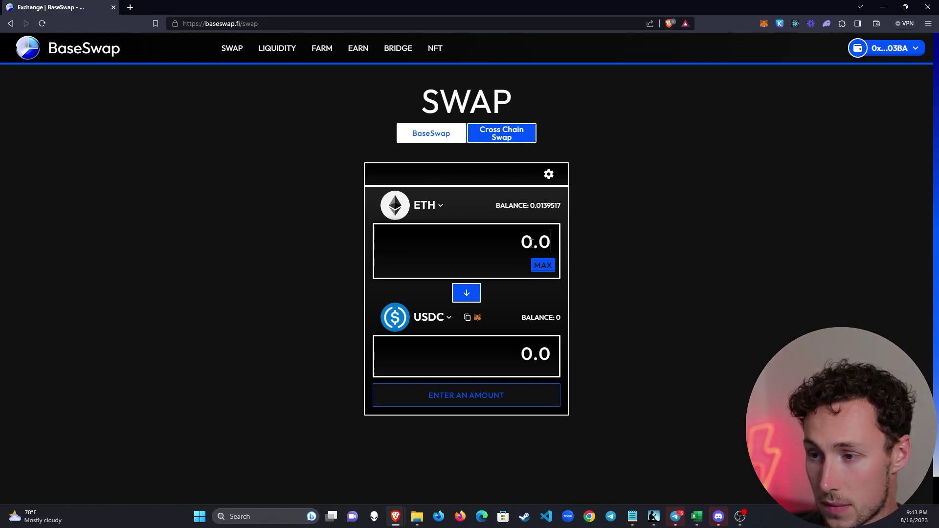
type("01")
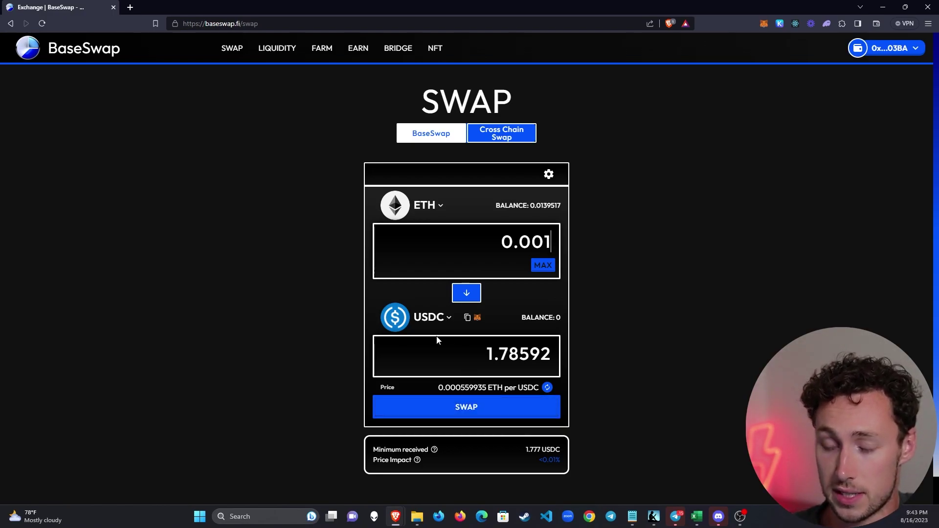
mouse_move(435, 453)
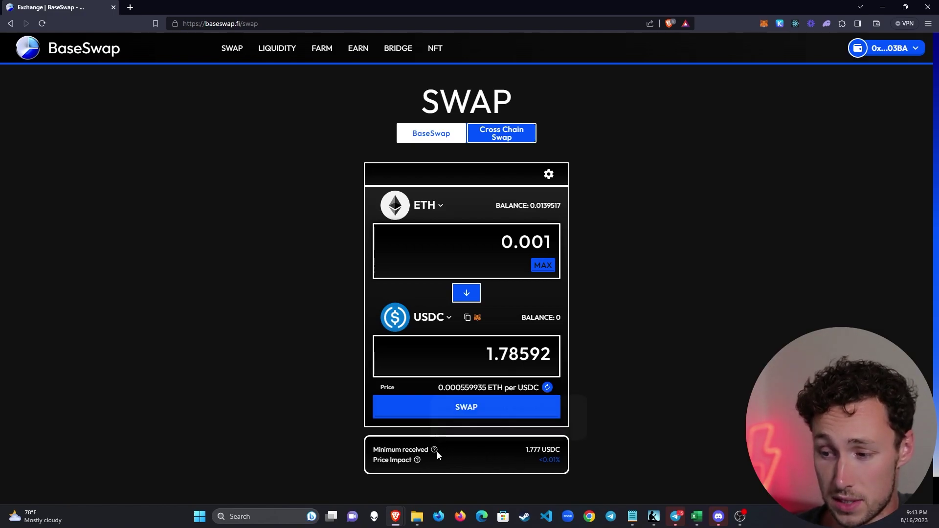
scroll(430, 452, "down", 1)
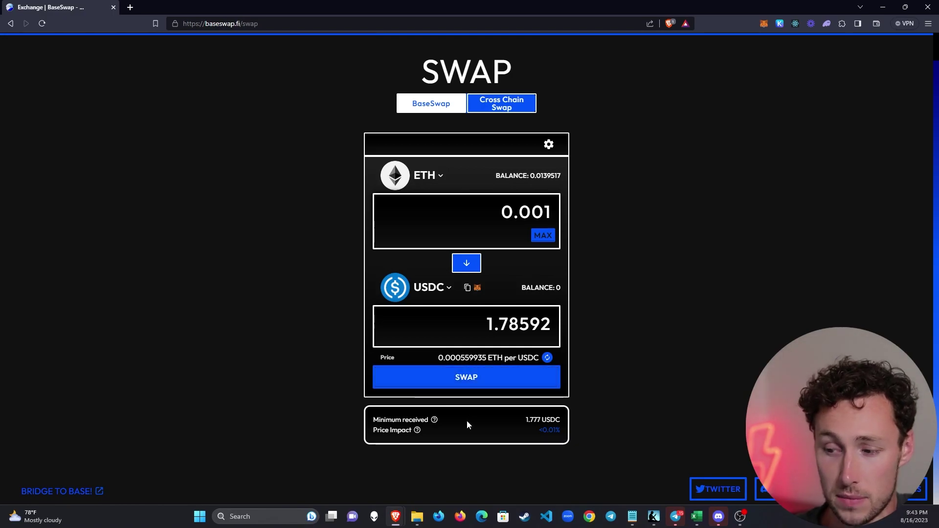
Swap 0.001 ETH for about 1.786 USDC and confirm the transaction in MetaMask
left_click(494, 377)
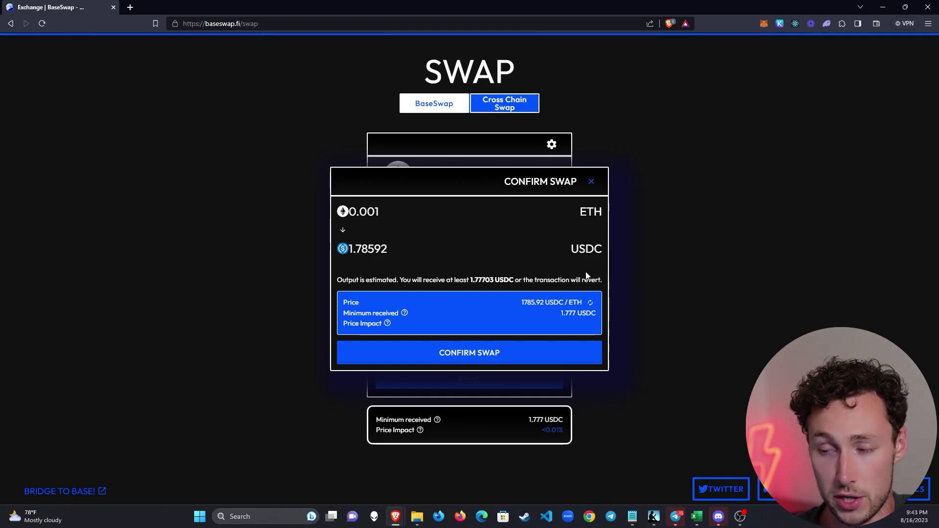
left_click(506, 352)
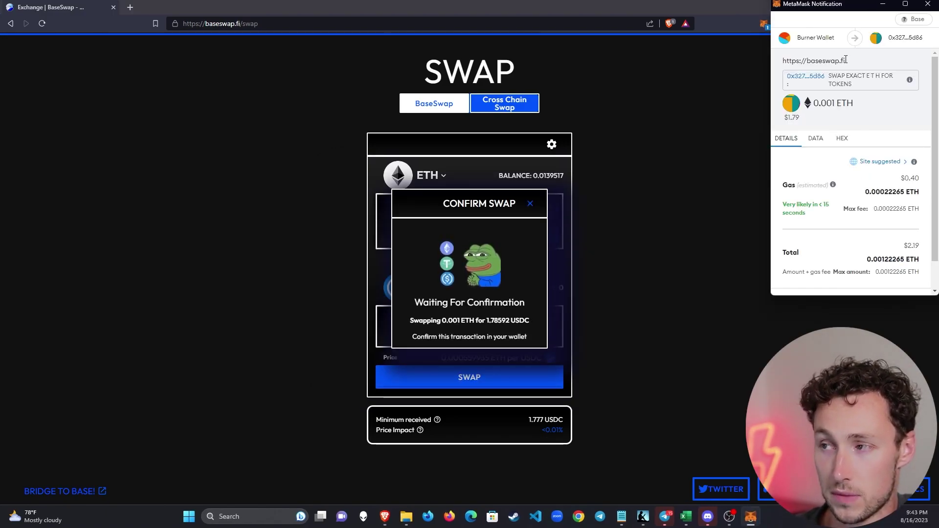
scroll(821, 152, "down", 2)
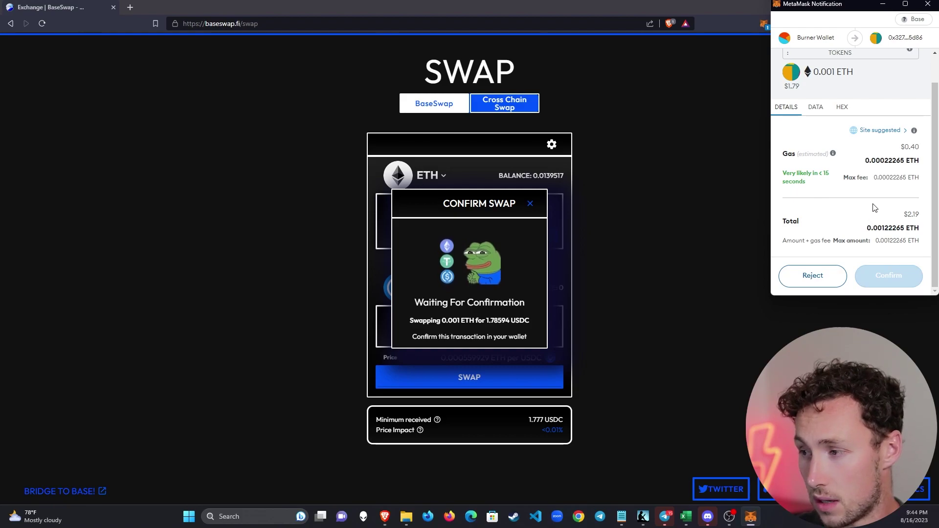
left_click(888, 275)
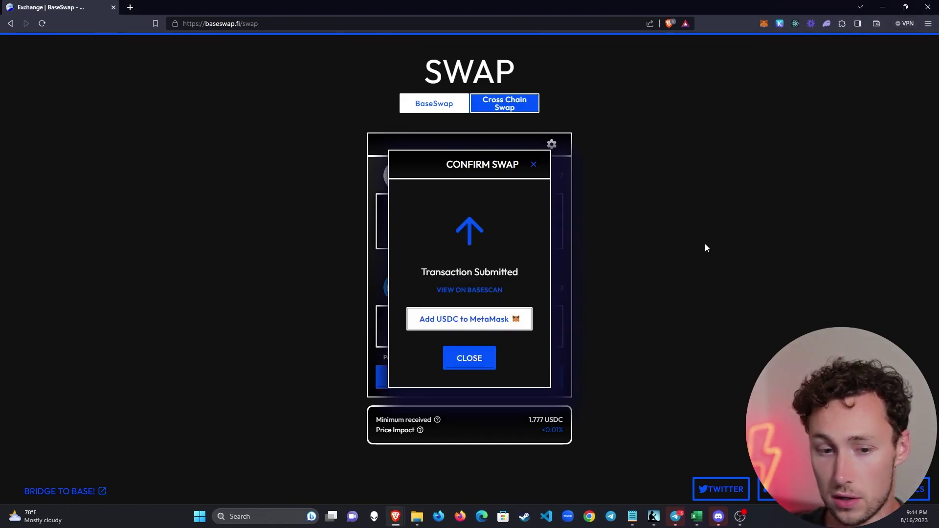
Check MetaMask's activity and token balances, then close the swap confirmation modal
left_click(761, 26)
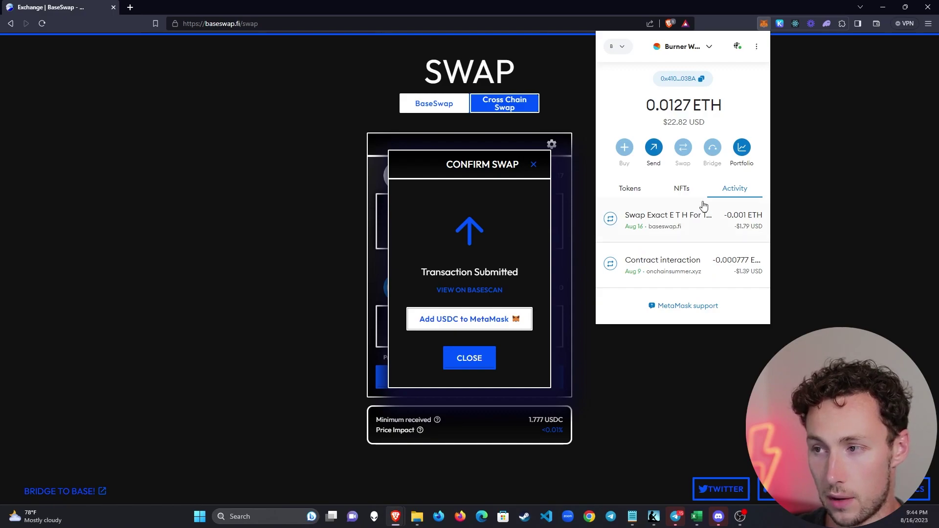
left_click(627, 189)
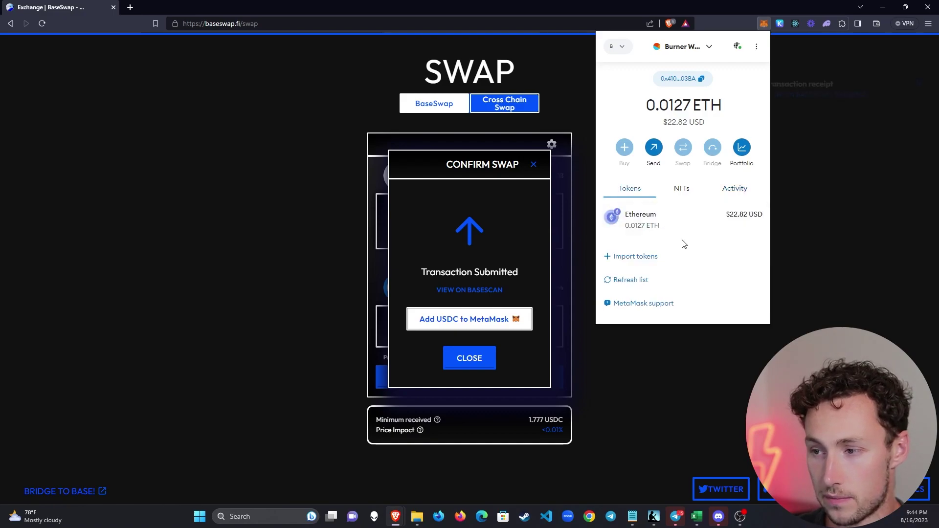
left_click(563, 155)
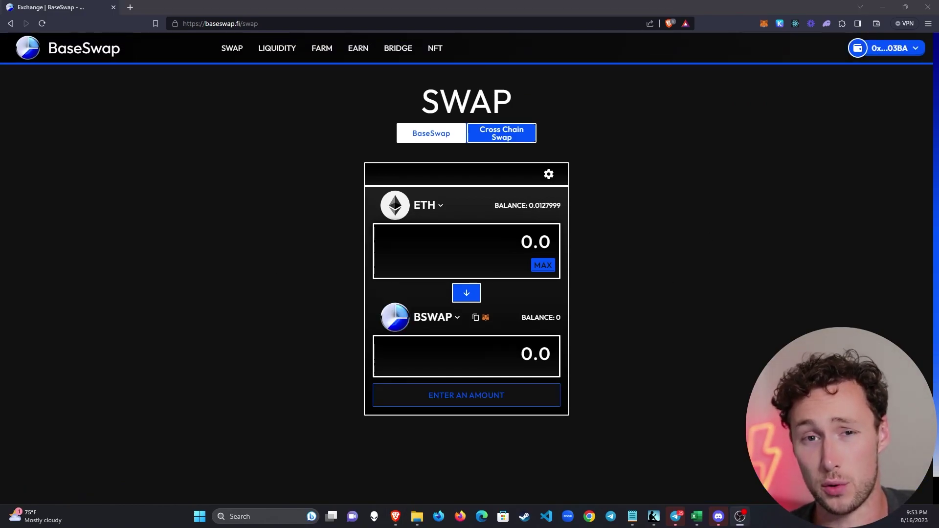
Open the Farms page and browse pools such as BSWAP-ETH at 581.58% APR
left_click(326, 50)
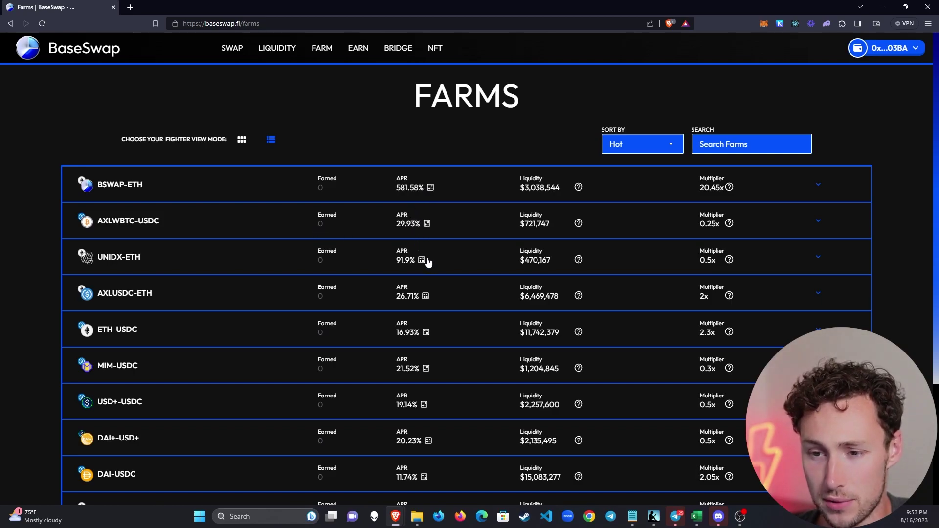
scroll(410, 276, "down", 1)
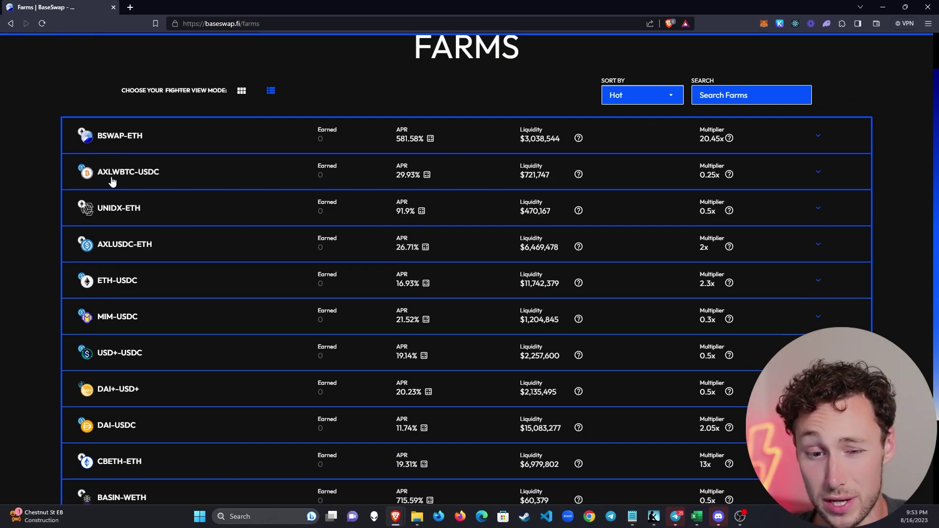
scroll(112, 181, "up", 1)
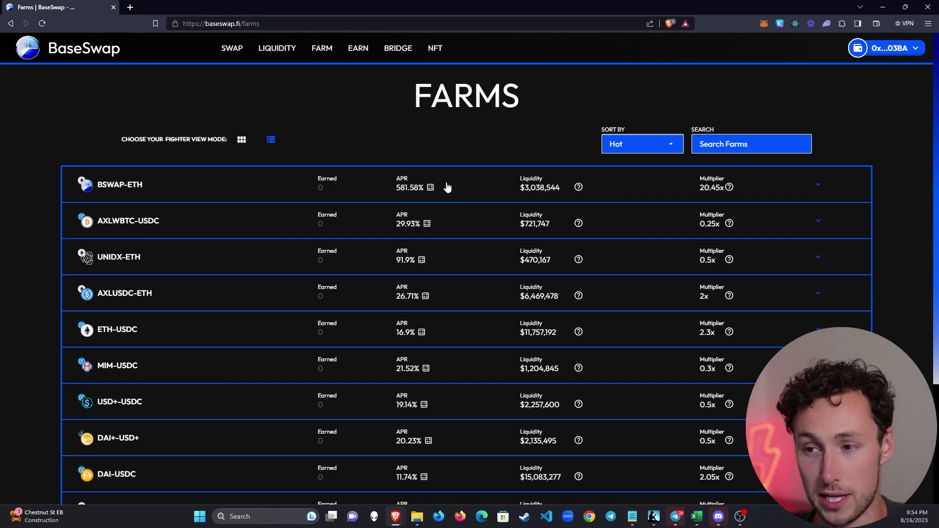
scroll(282, 318, "down", 2)
scroll(170, 193, "up", 1)
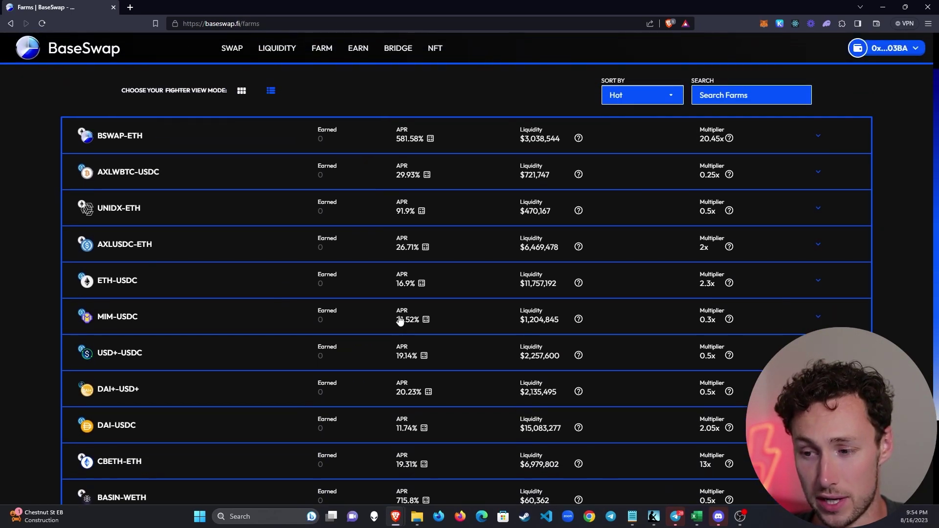
scroll(400, 320, "up", 1)
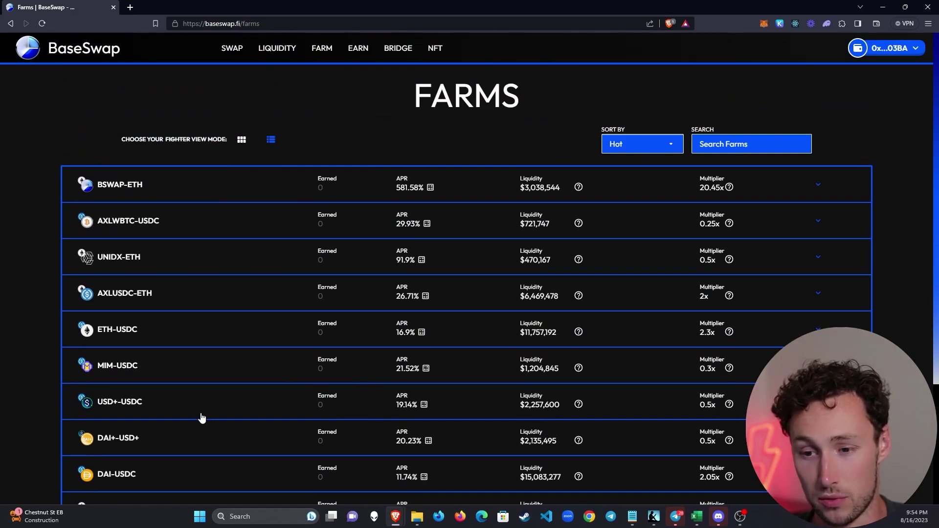
scroll(119, 337, "down", 1)
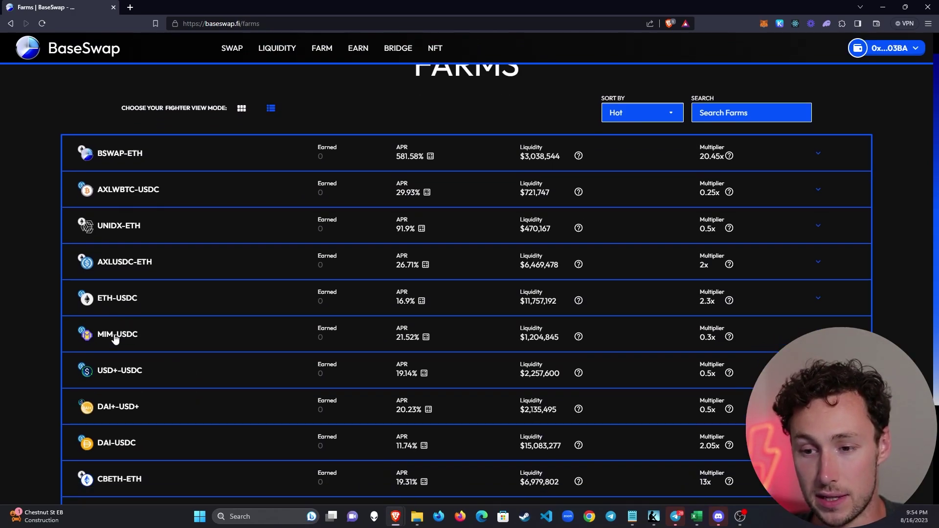
scroll(115, 339, "down", 1)
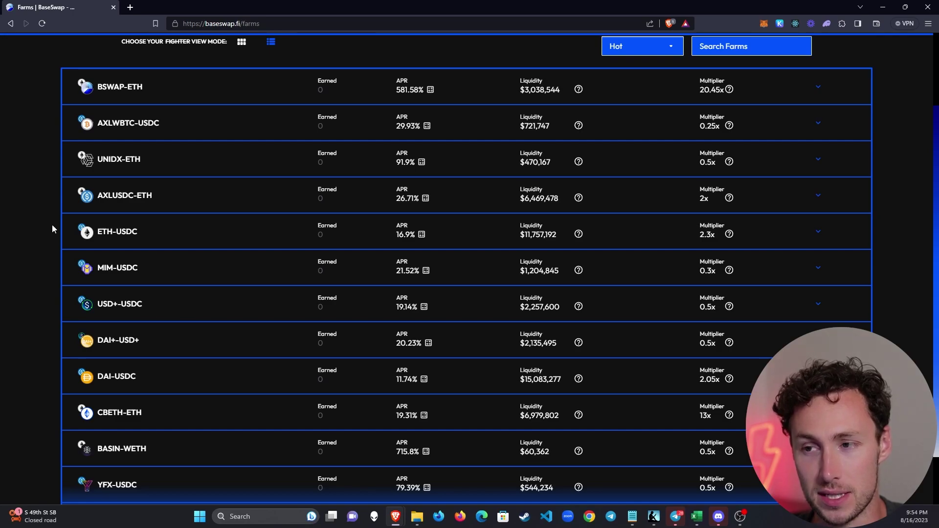
scroll(364, 218, "up", 2)
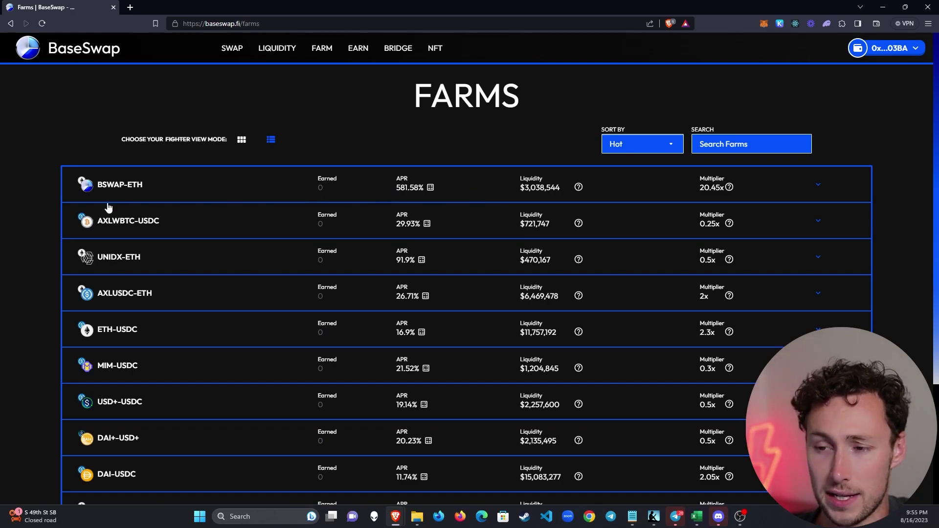
left_click(210, 189)
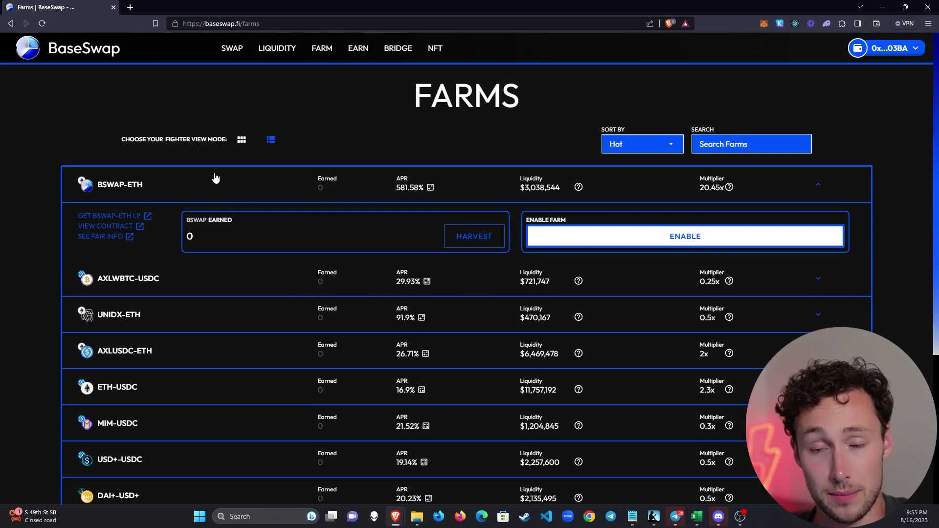
left_click(183, 188)
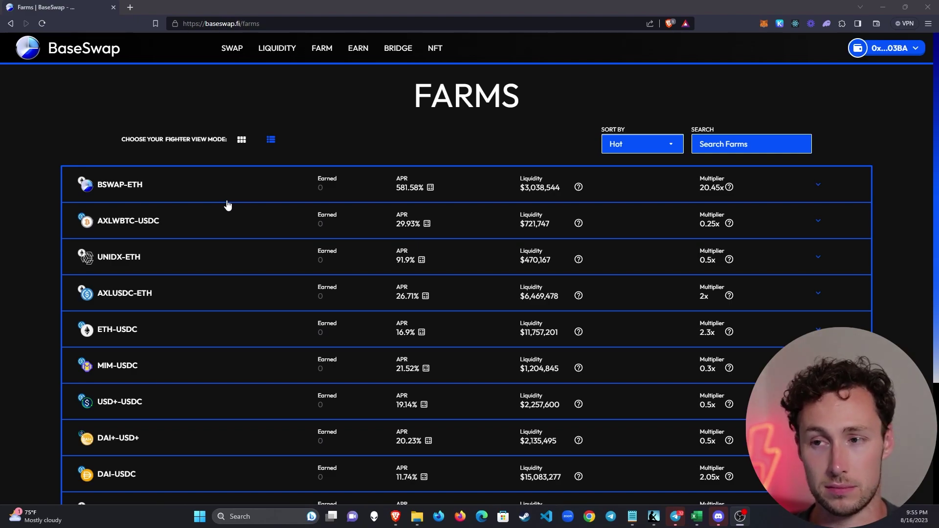
Enter 0.01 ETH in the ETH-BSWAP LP add-liquidity form and review the supply for 0.0735617 LP
left_click(279, 50)
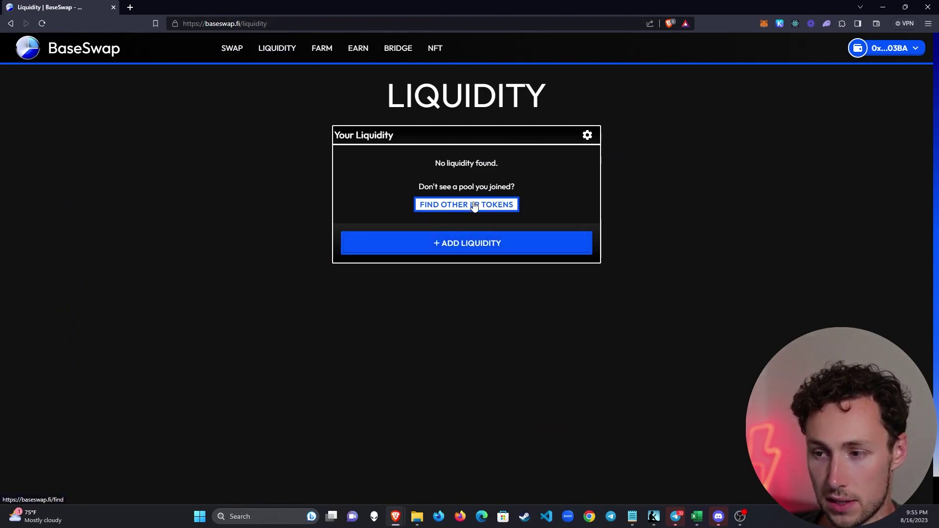
left_click(474, 246)
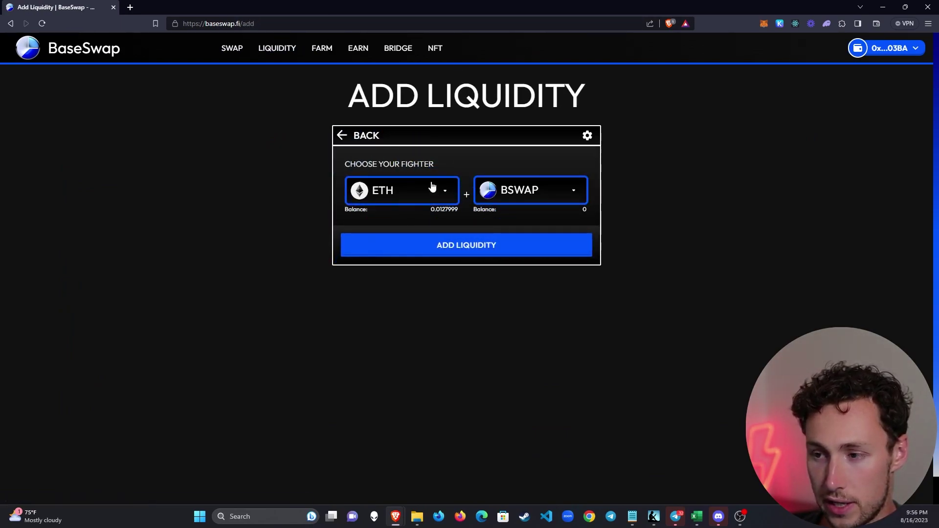
left_click(458, 251)
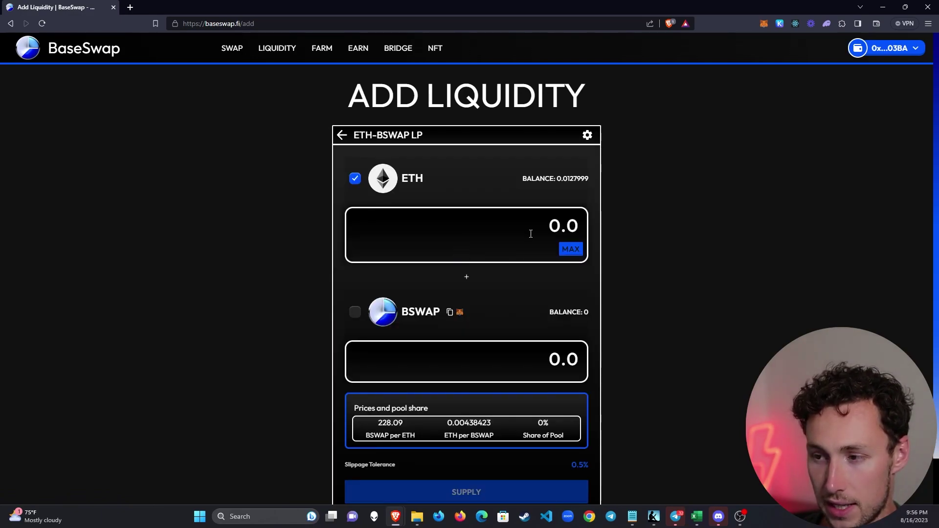
type("0")
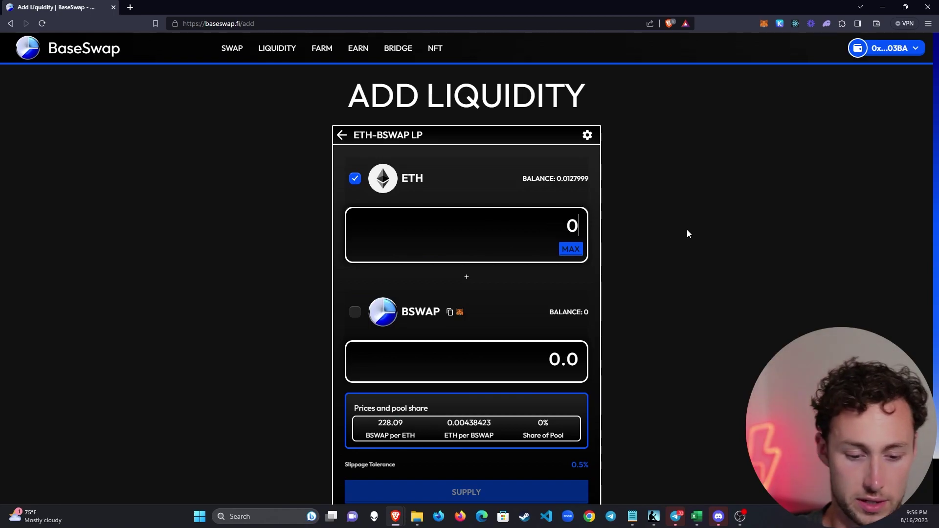
type(".01")
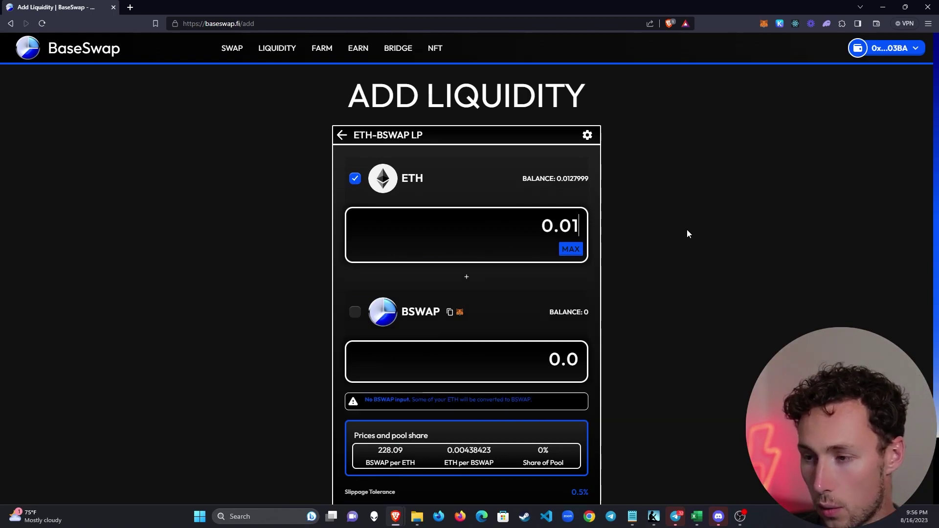
scroll(209, 263, "down", 1)
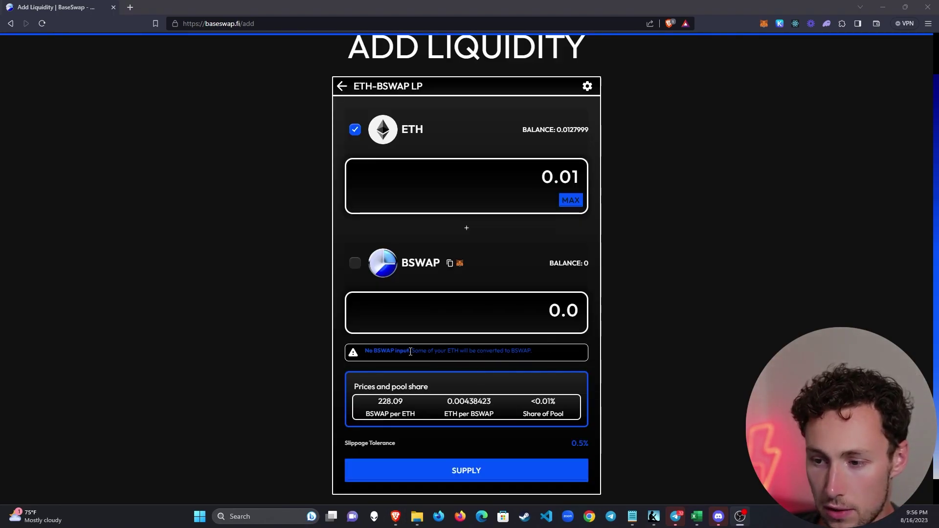
left_click_drag(410, 351, 534, 357)
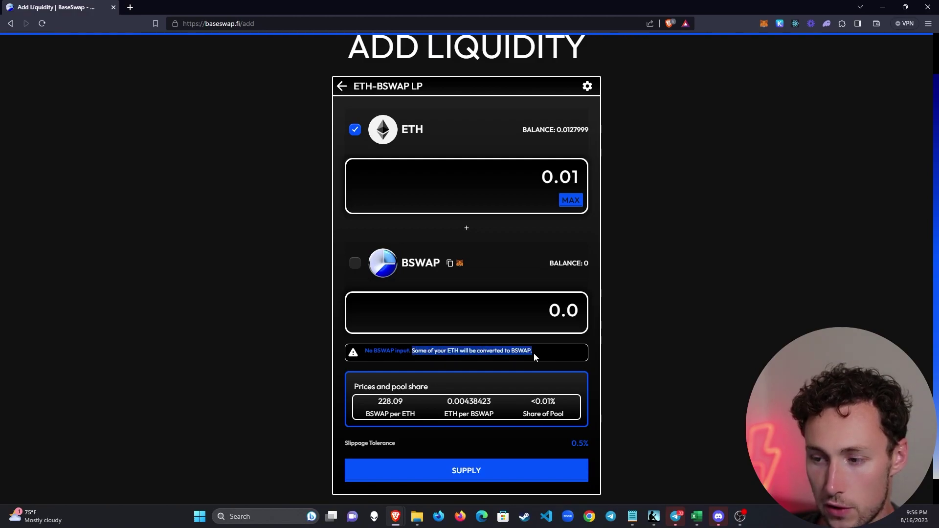
left_click(534, 357)
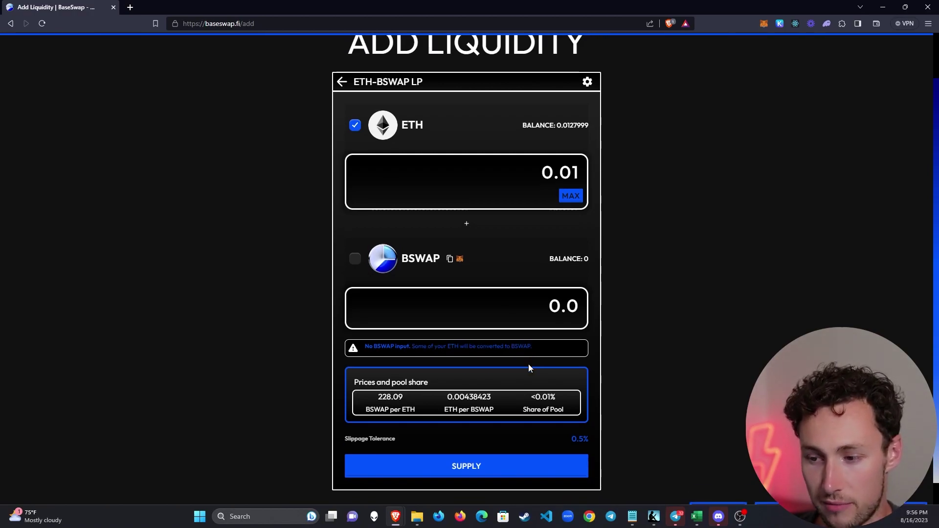
scroll(528, 367, "down", 1)
left_click(502, 440)
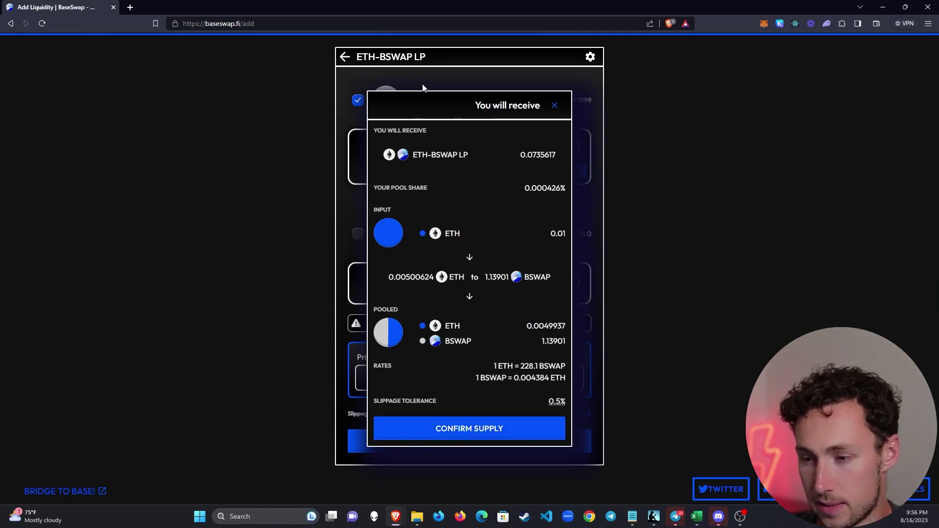
Confirm the ETH-BSWAP liquidity supply in MetaMask and check the pending transaction in the account menu
left_click(456, 428)
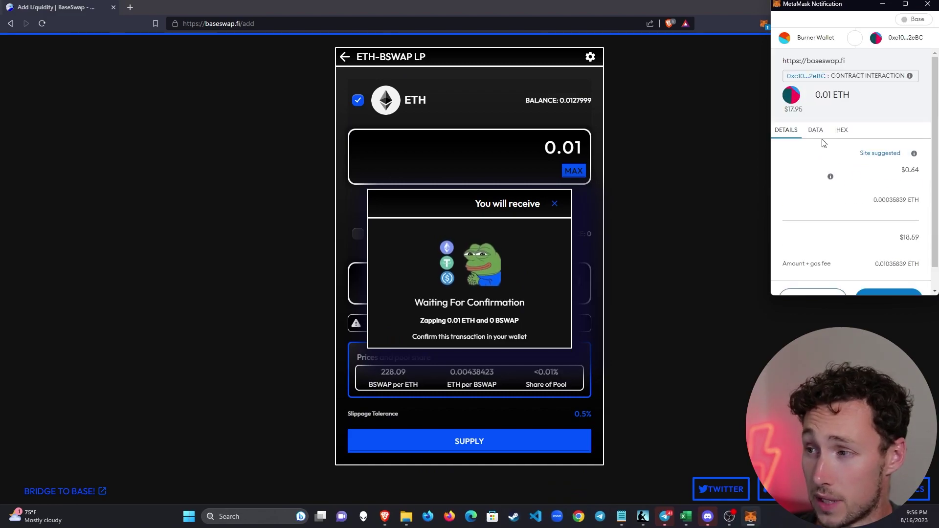
scroll(839, 188, "down", 1)
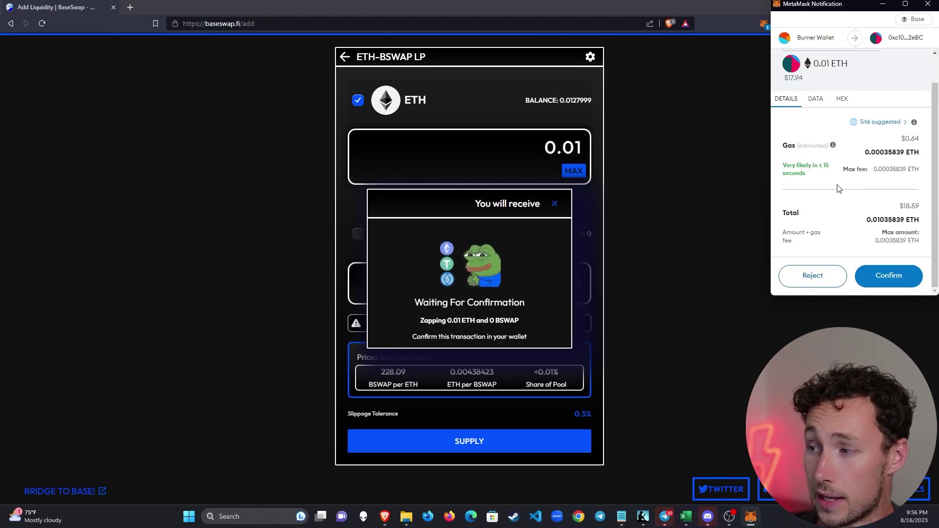
left_click(888, 275)
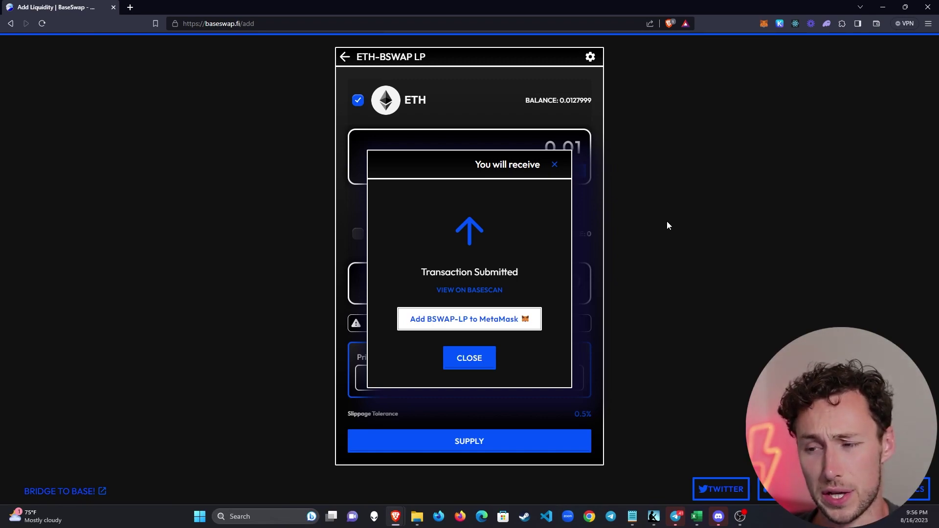
left_click(558, 164)
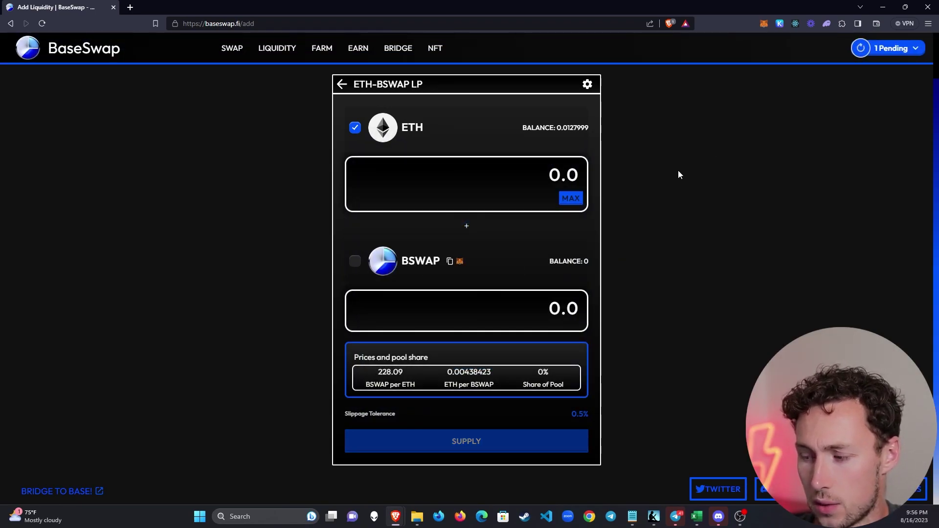
left_click(859, 46)
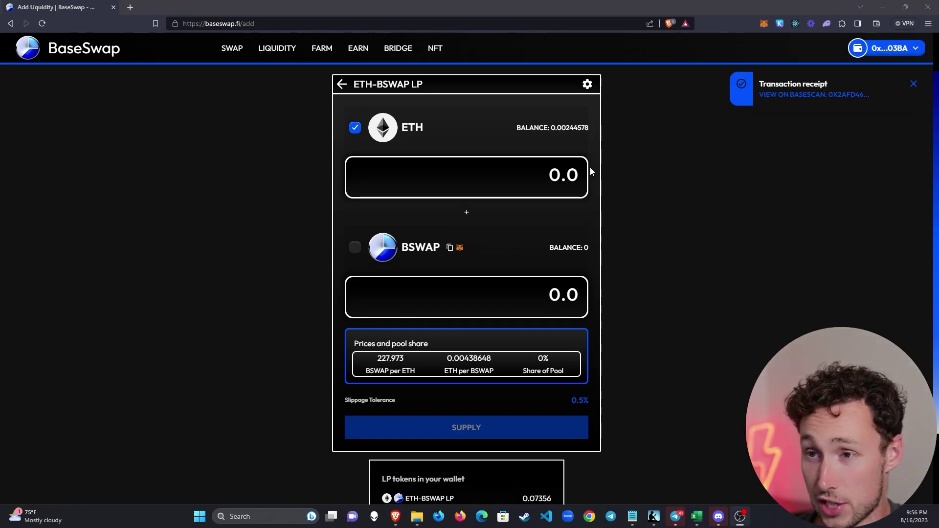
Expand the BSWAP-ETH farm on the Farms page and connect MetaMask to it
left_click(321, 49)
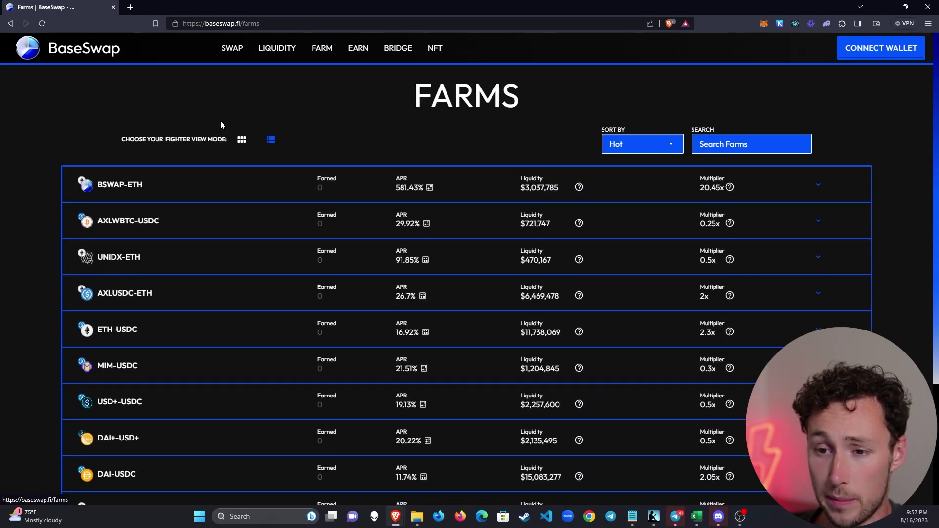
left_click(125, 189)
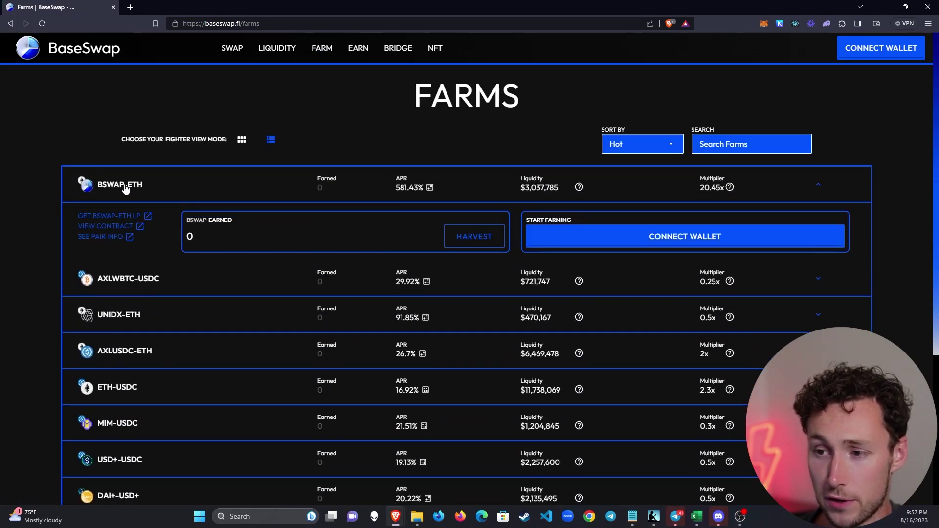
left_click(598, 231)
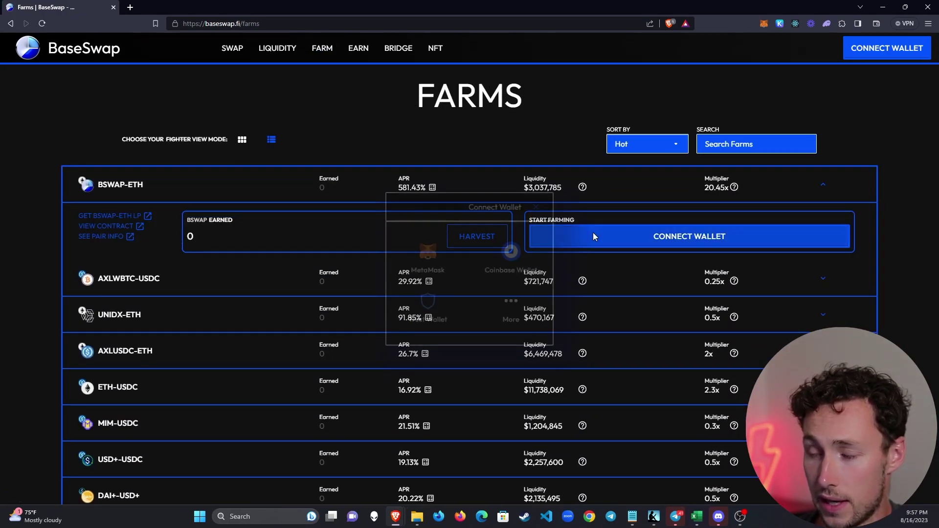
left_click(427, 253)
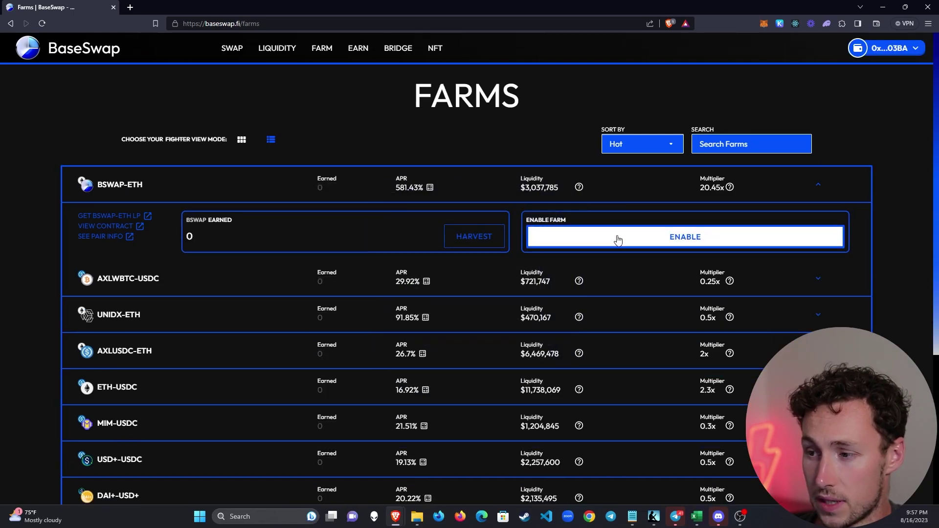
Enable the farm, approving a Max BSWAP-LP spending cap in MetaMask
left_click(579, 237)
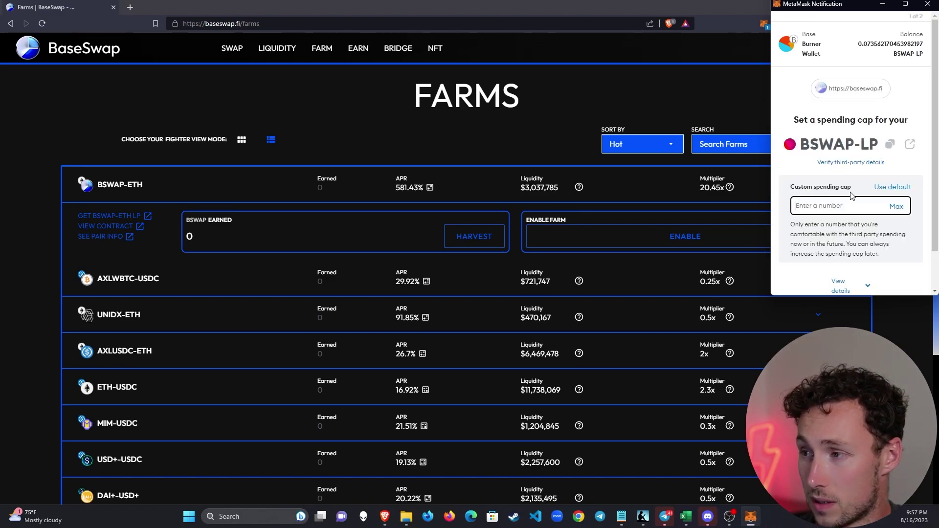
left_click(901, 210)
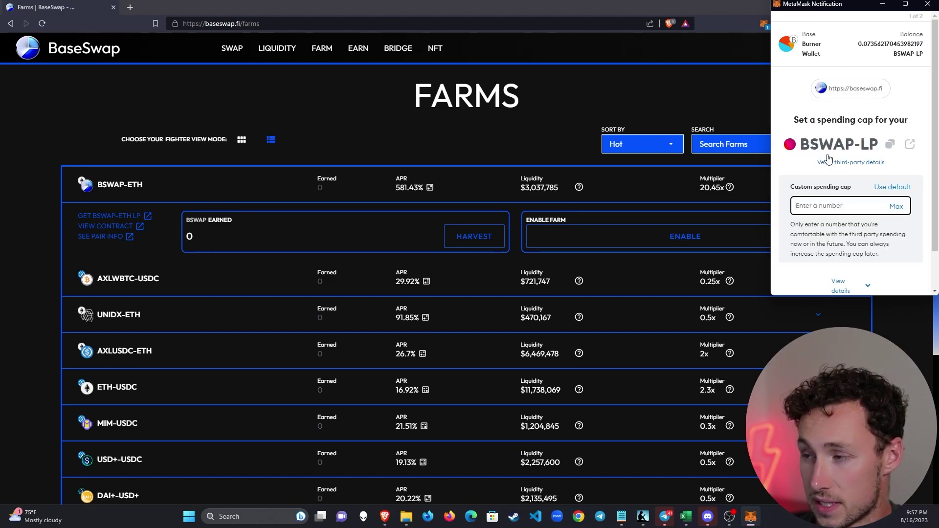
left_click(896, 206)
scroll(869, 183, "down", 2)
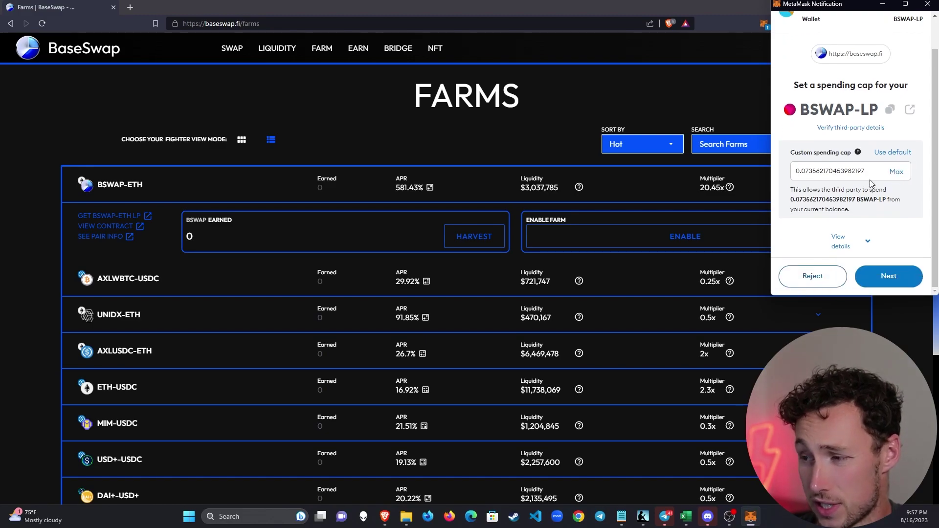
left_click(885, 283)
scroll(866, 219, "down", 1)
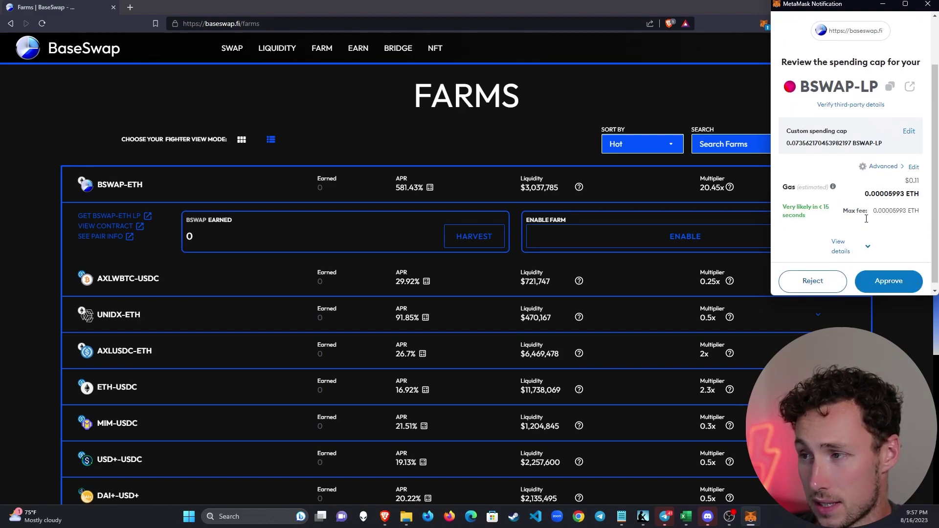
left_click(895, 279)
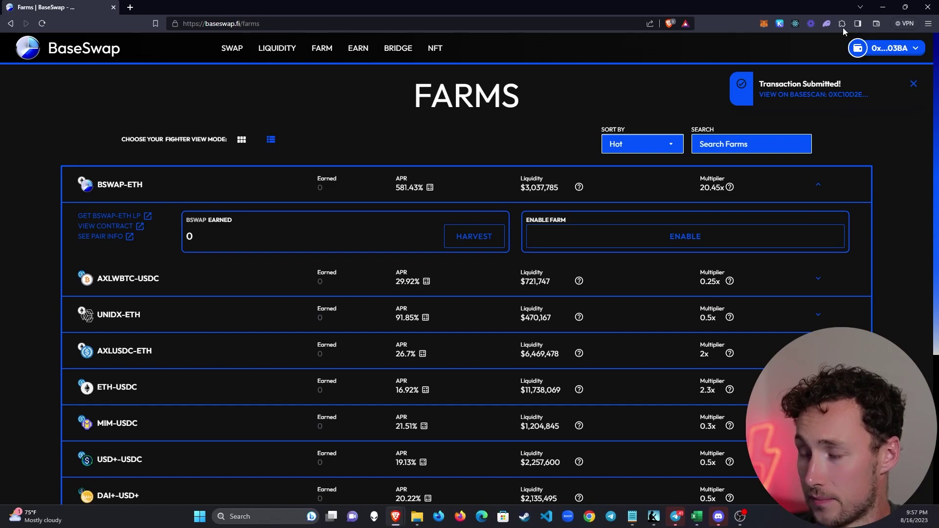
left_click(763, 24)
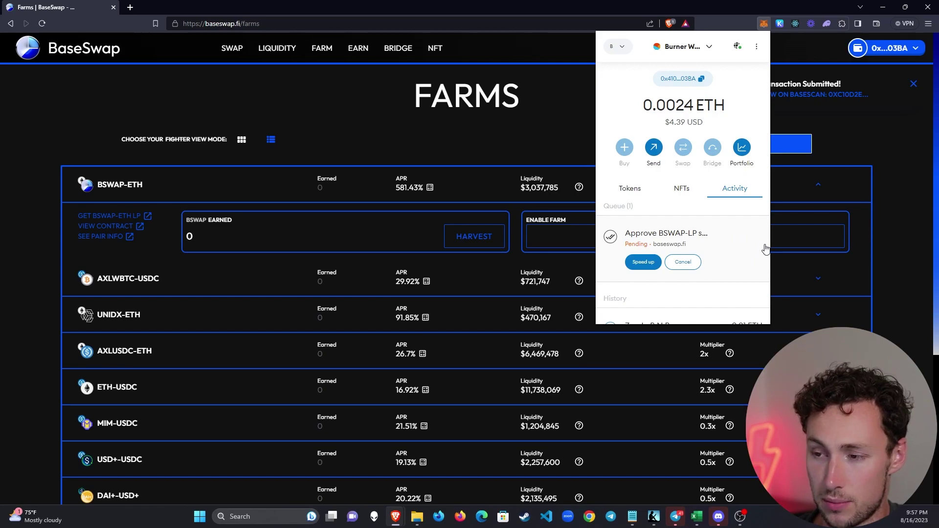
left_click(919, 214)
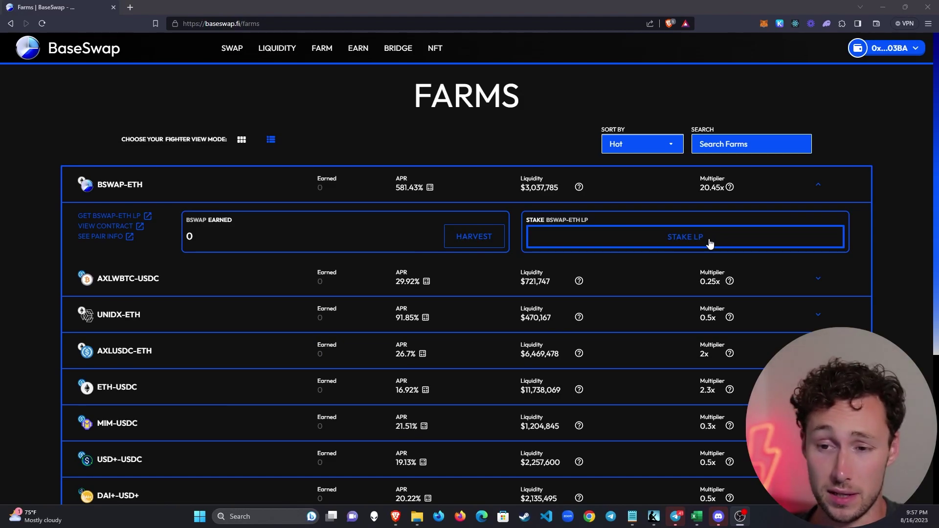
Stake the full 0.07356 BSWAP-ETH LP balance using MAX and confirm the deposit in MetaMask
left_click(710, 243)
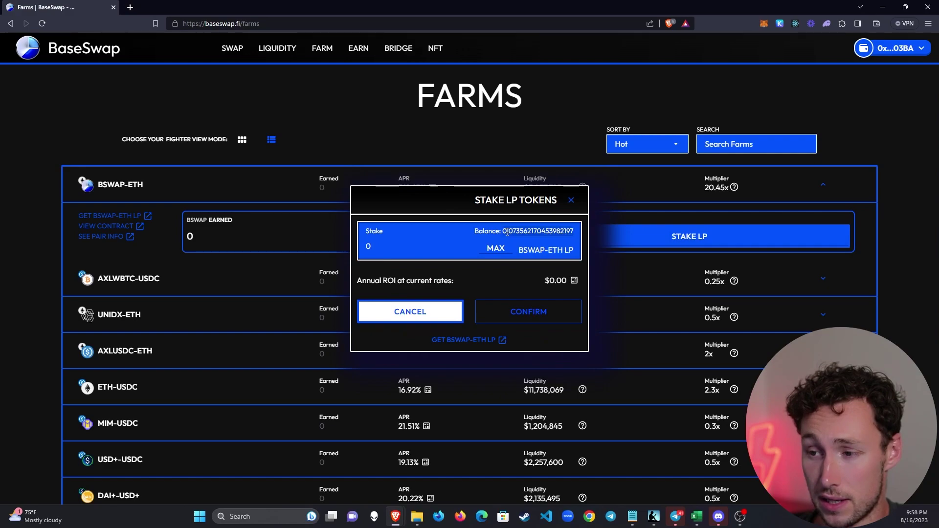
left_click(502, 248)
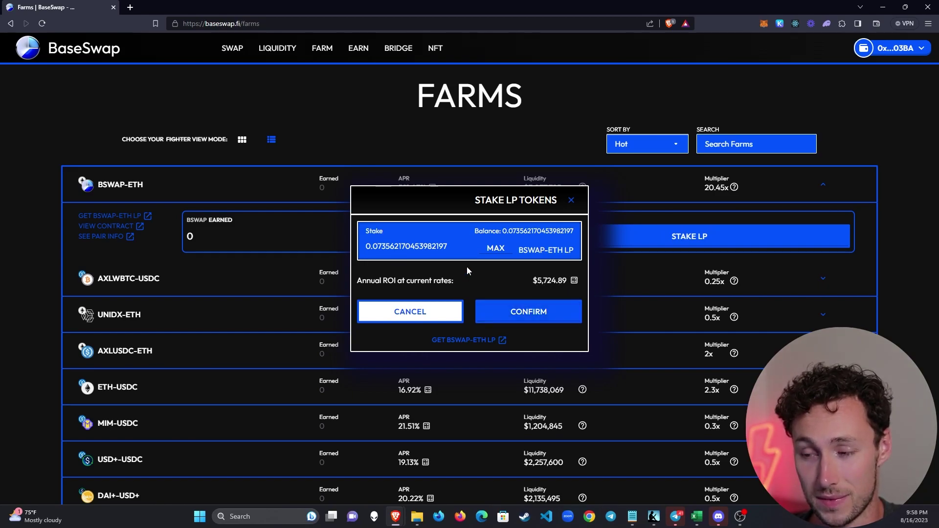
left_click(526, 314)
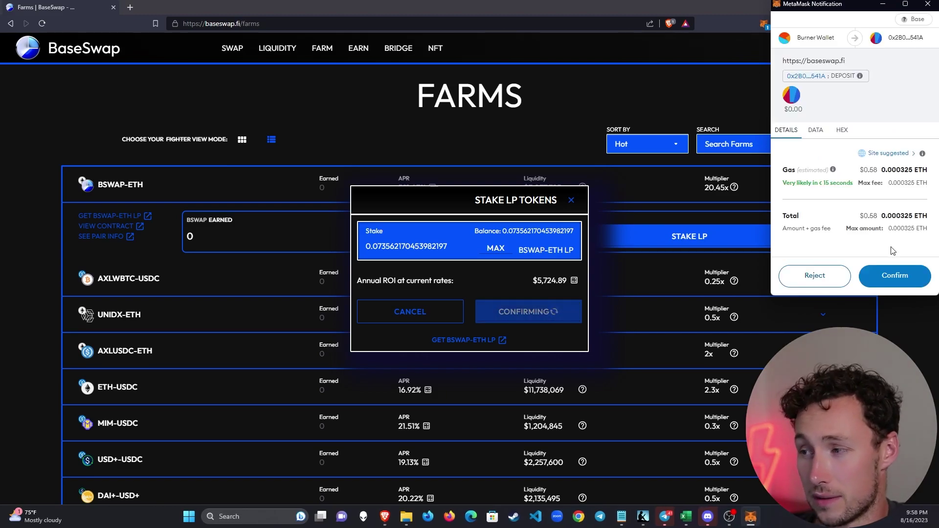
left_click(895, 276)
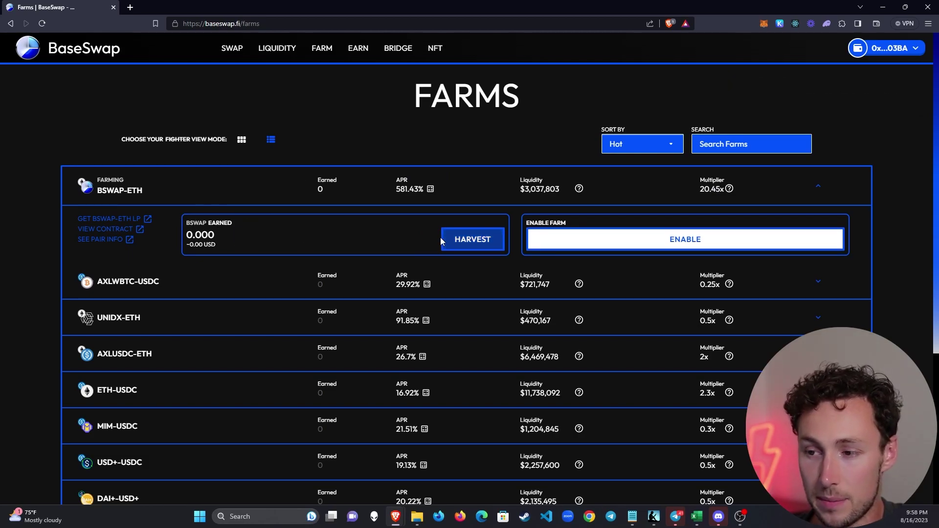
Try harvesting the BSWAP-ETH farm, which shows 0.000 BSWAP earned
left_click(488, 244)
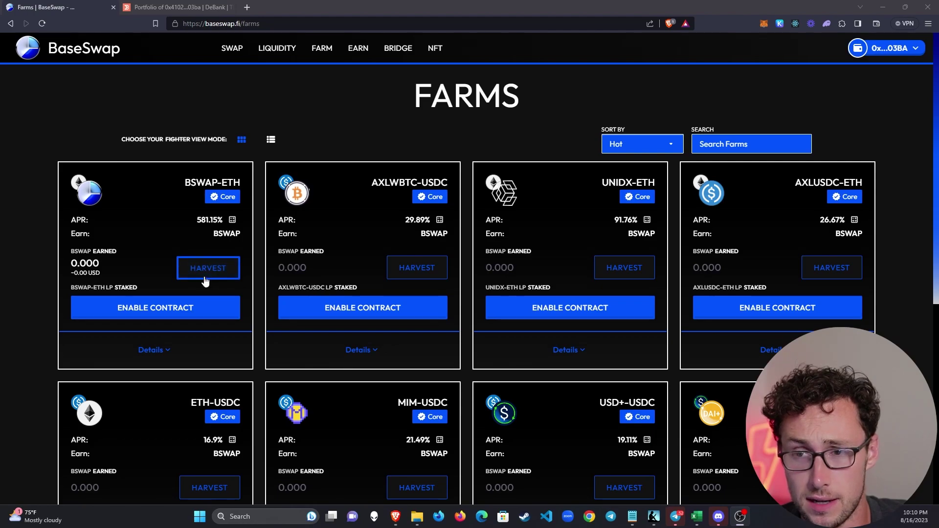
On DeBank, scroll to the Base Swap Farming table and highlight the ETH+BSWAP pool's $17.96 balance
left_click(152, 8)
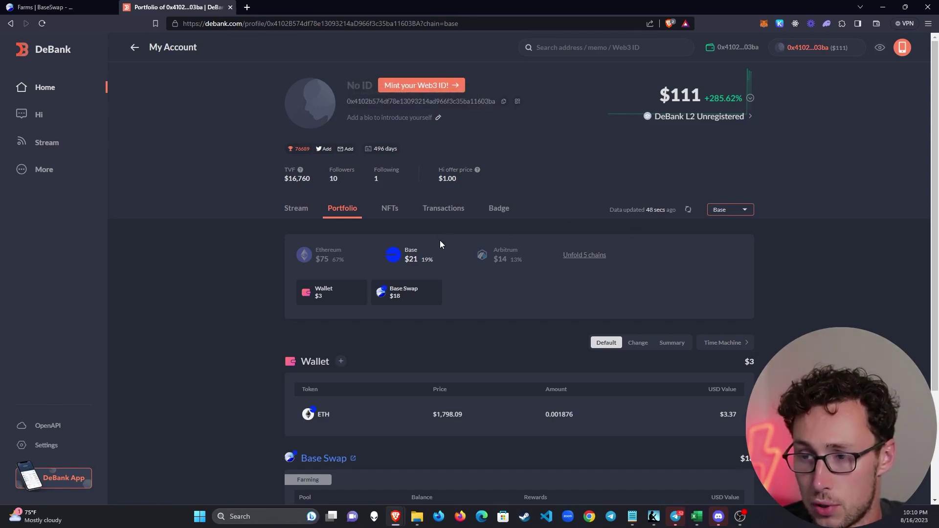
scroll(440, 243, "down", 3)
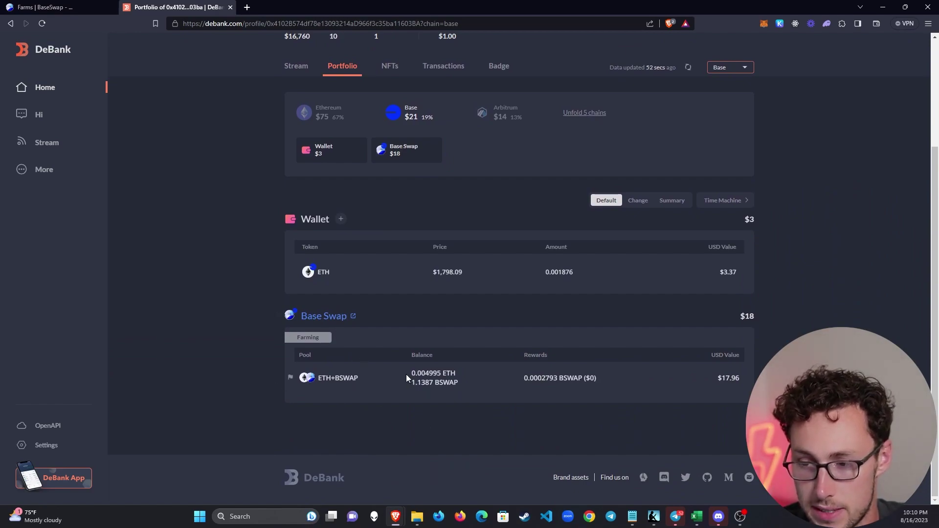
left_click_drag(409, 377, 608, 393)
left_click(481, 389)
left_click(609, 393)
left_click(59, 7)
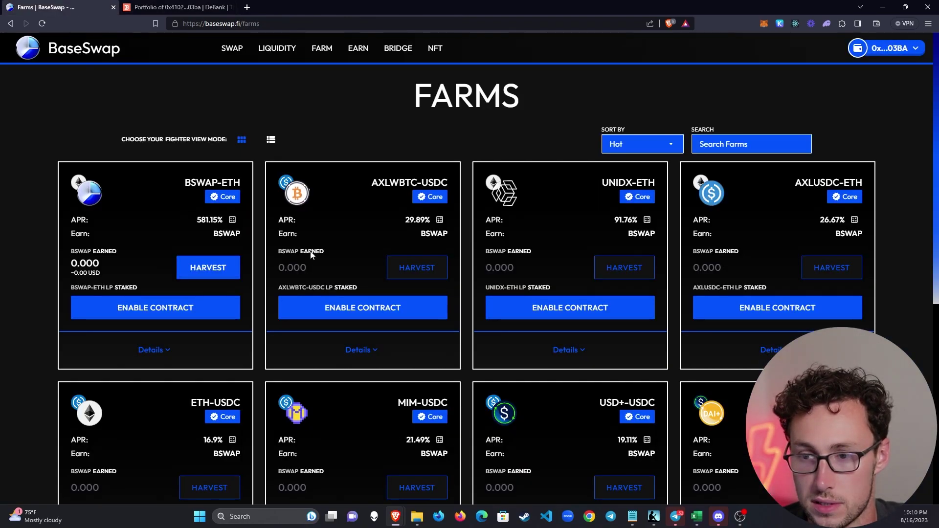